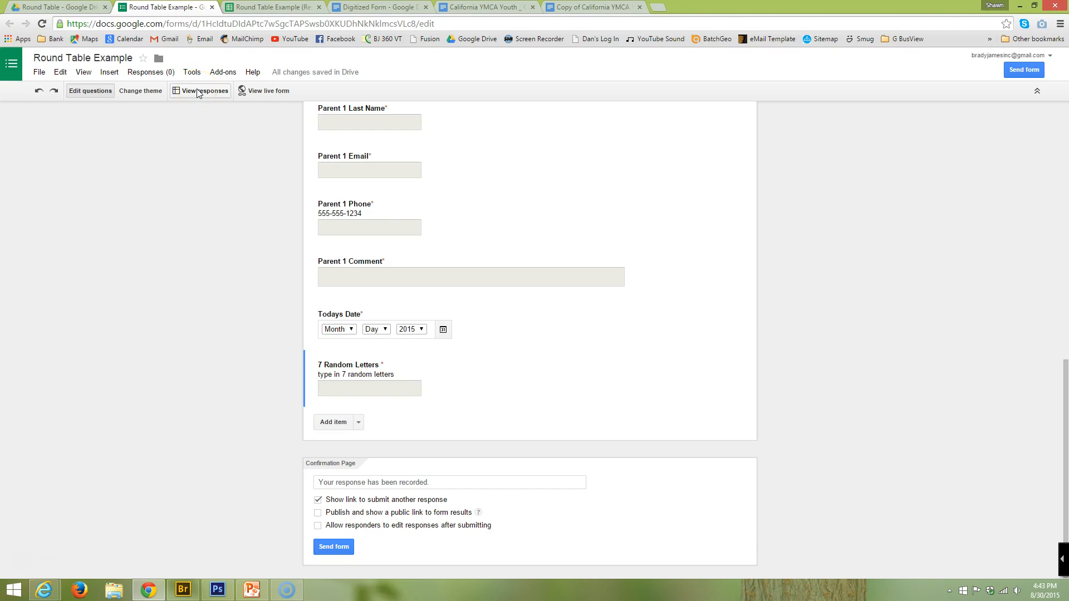
- Compare the column order in the Round Table Example responses sheet with the question order in the form
key("ctrl+Tab")
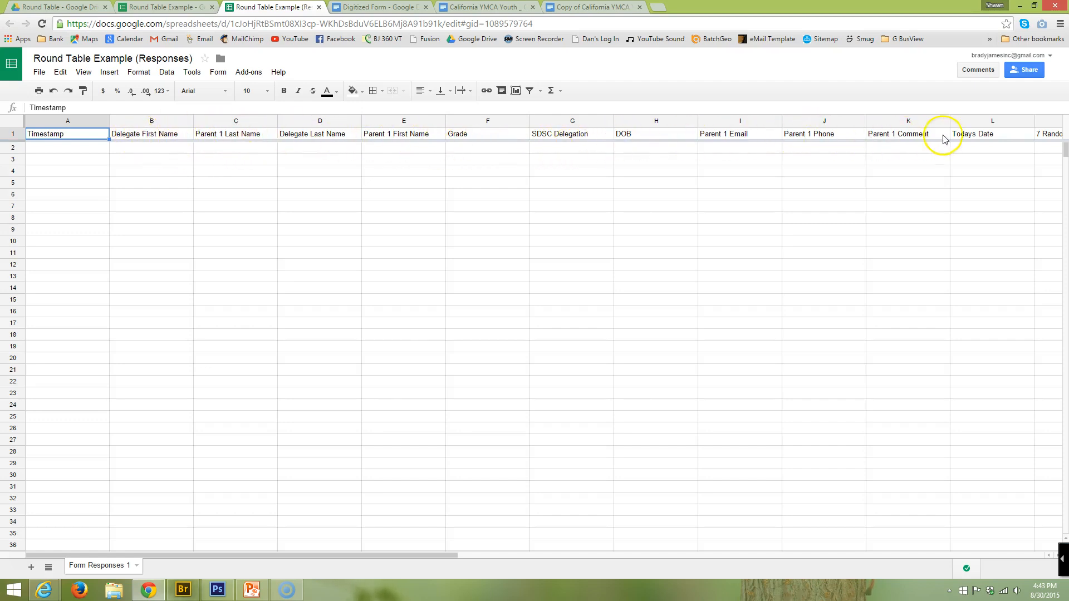
left_click(174, 7)
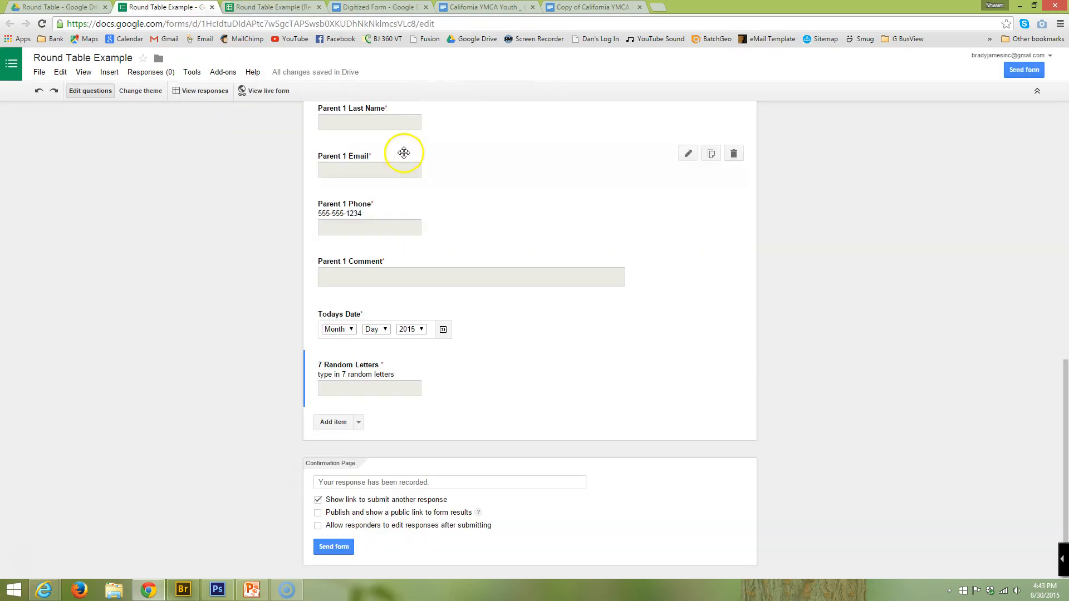
key("ctrl+Tab")
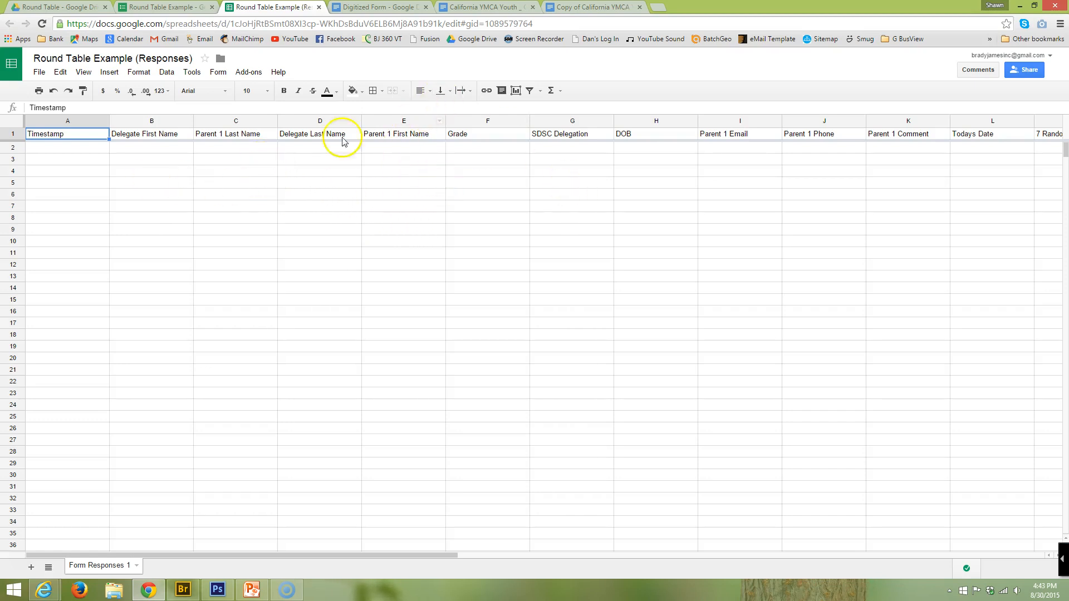
- Close the old Round Table Example (Responses) spreadsheet and remove it from the Round Table folder in Google Drive
left_click(319, 8)
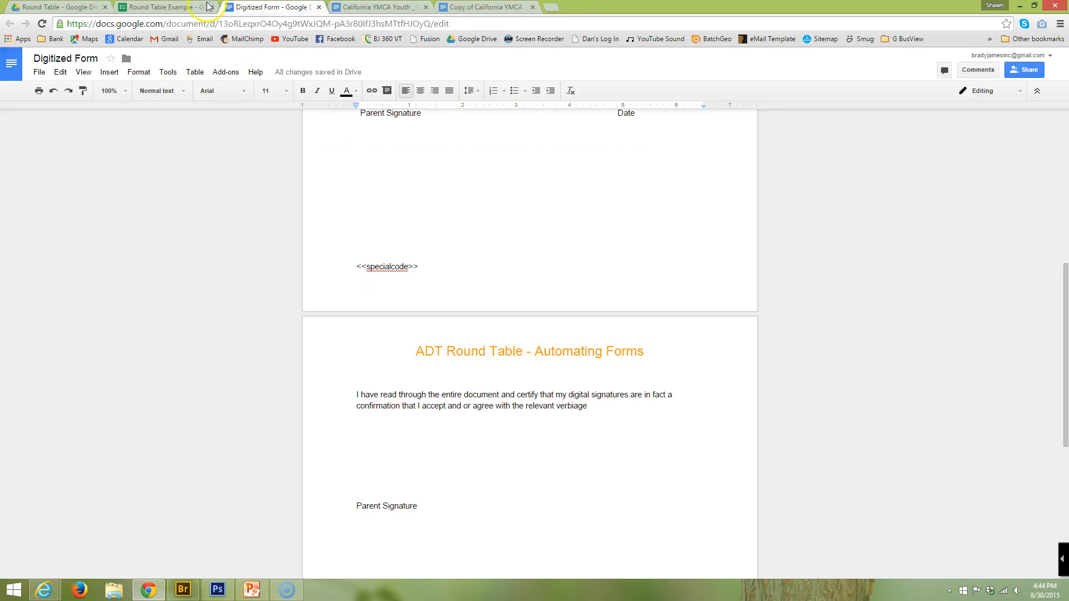
left_click(59, 8)
double_click(399, 207)
key("Delete")
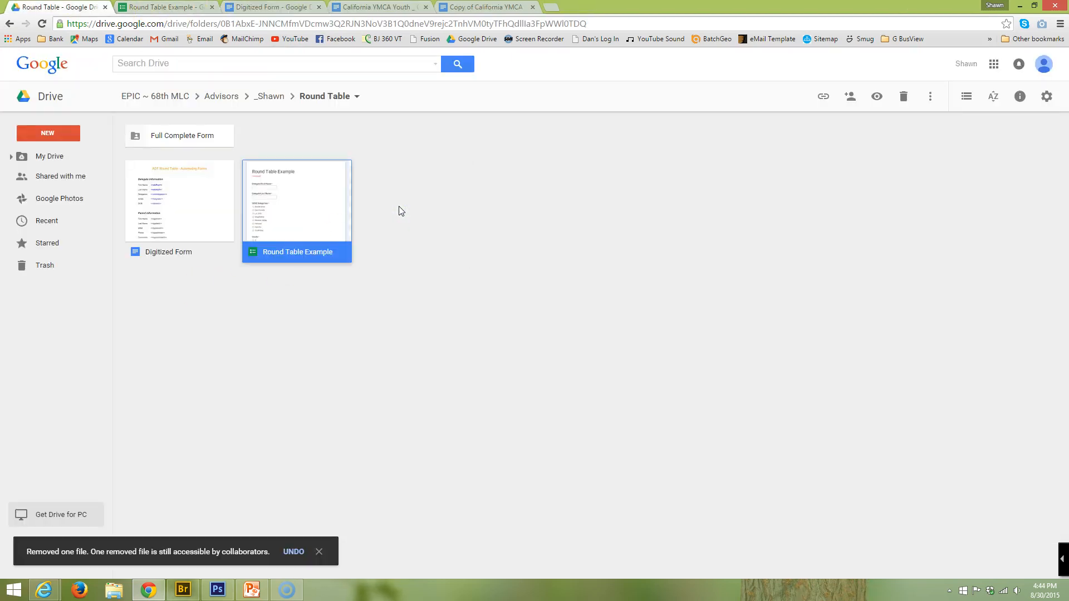
- Change the Round Table Example form's response destination to a new spreadsheet named Round Table Example (Responses)
left_click(295, 211)
left_click(197, 8)
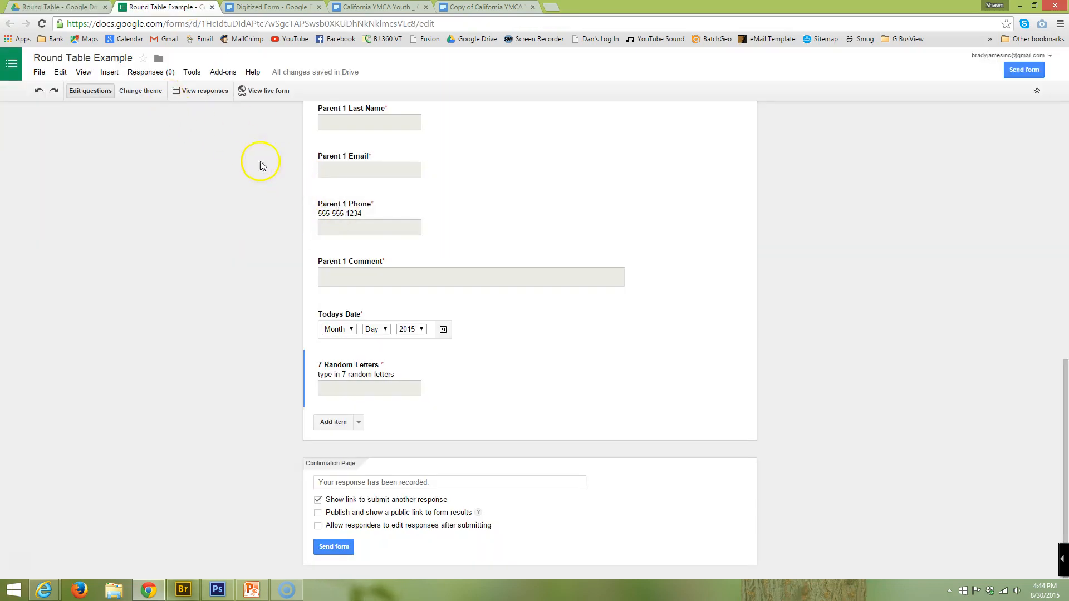
left_click(149, 73)
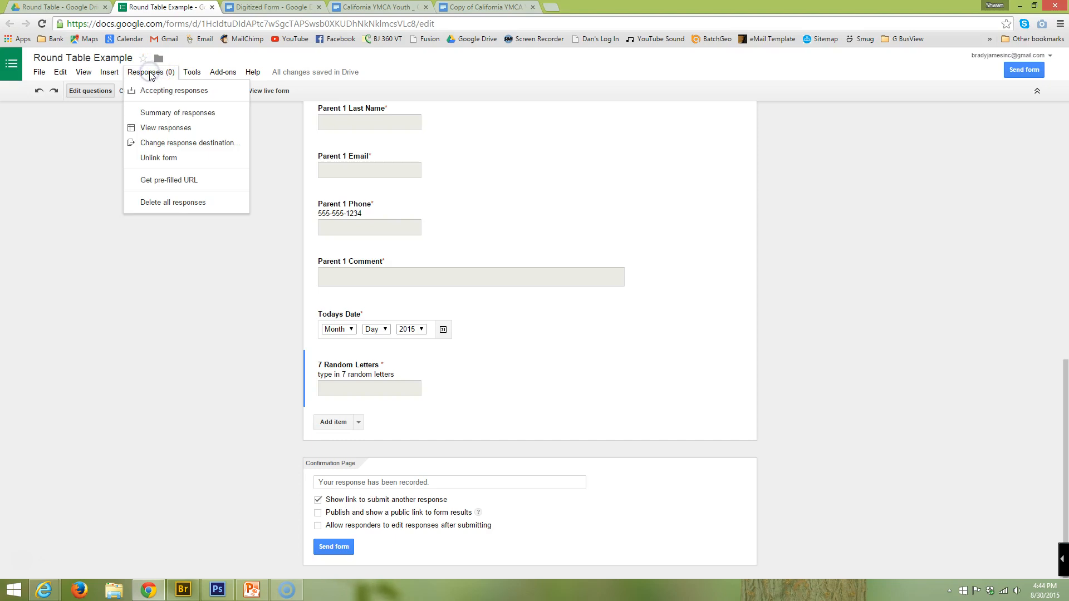
left_click(162, 95)
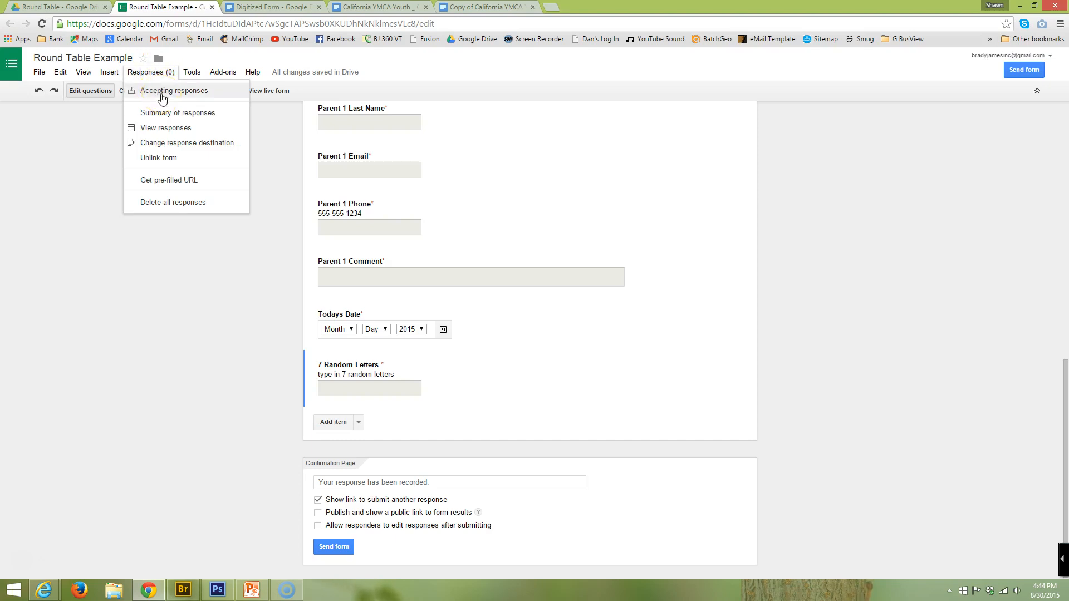
left_click(173, 147)
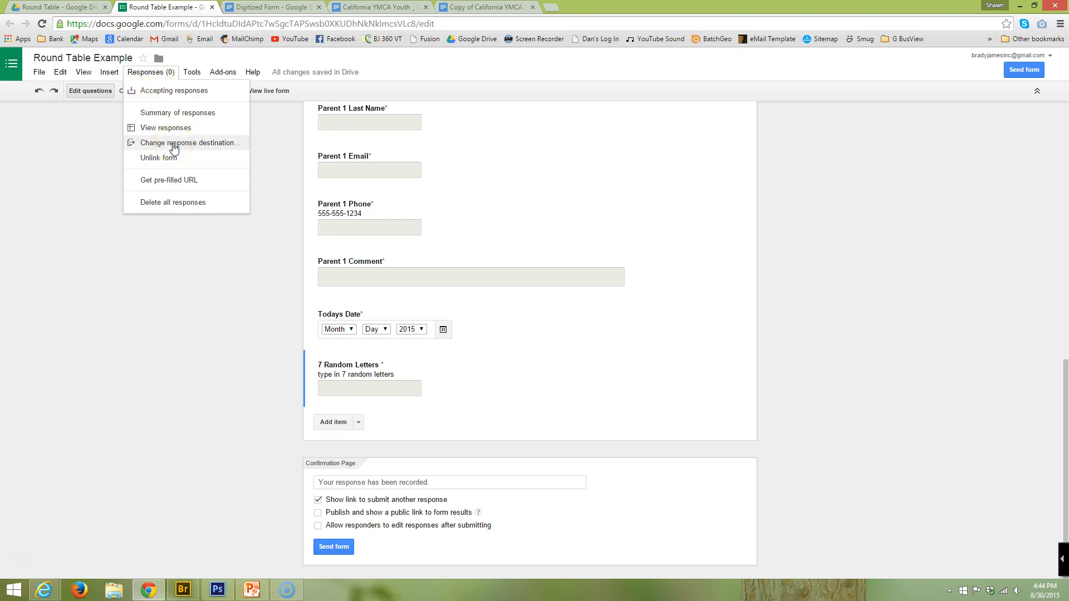
left_click(174, 146)
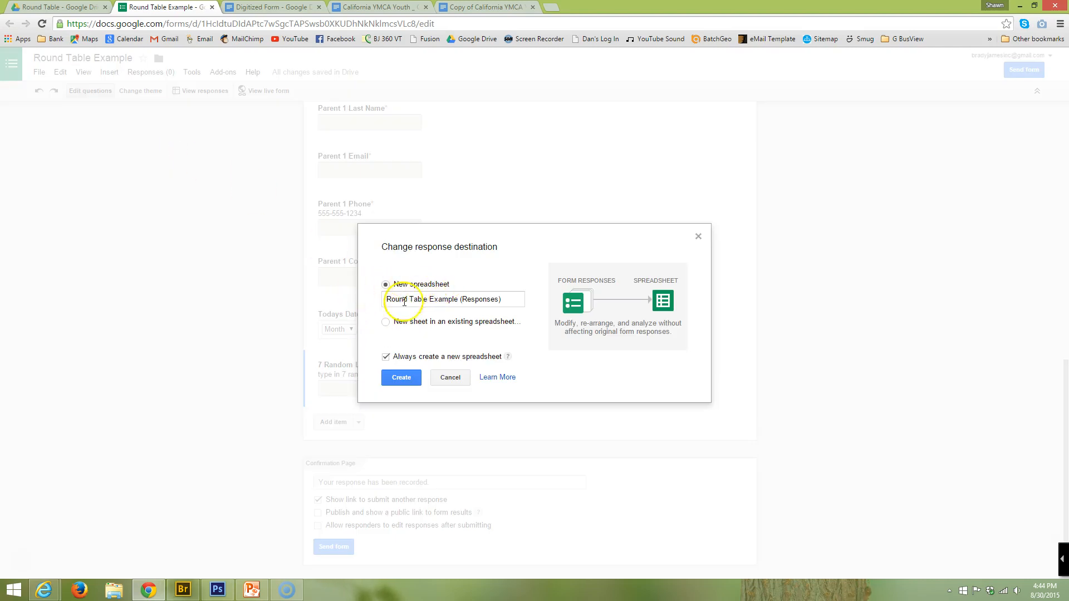
left_click(400, 378)
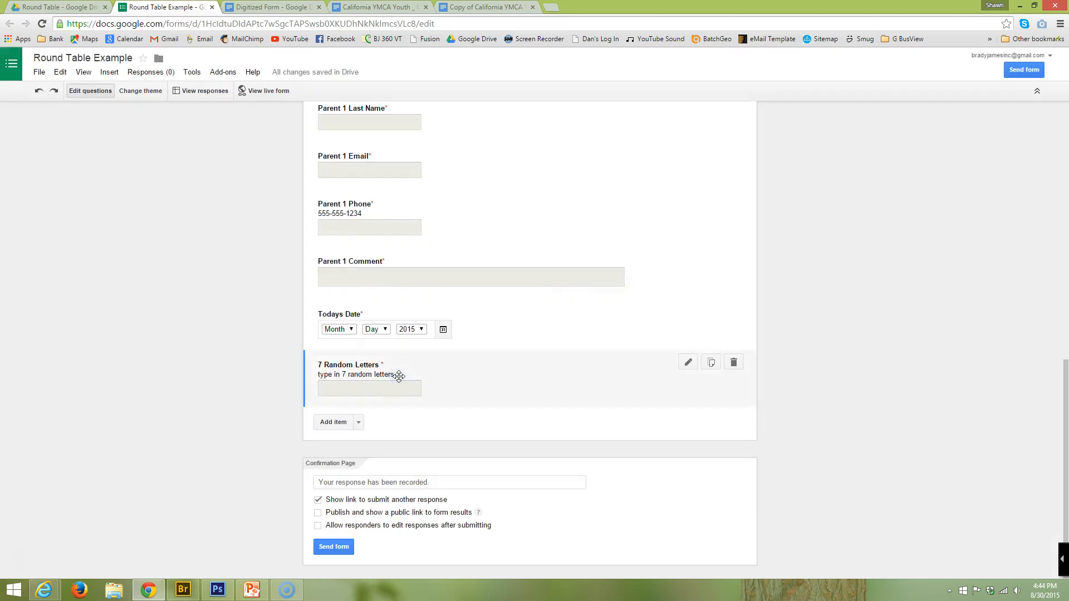
- Open the newly created Round Table Example (Responses) spreadsheet from the Round Table folder in Google Drive
left_click(76, 7)
double_click(280, 196)
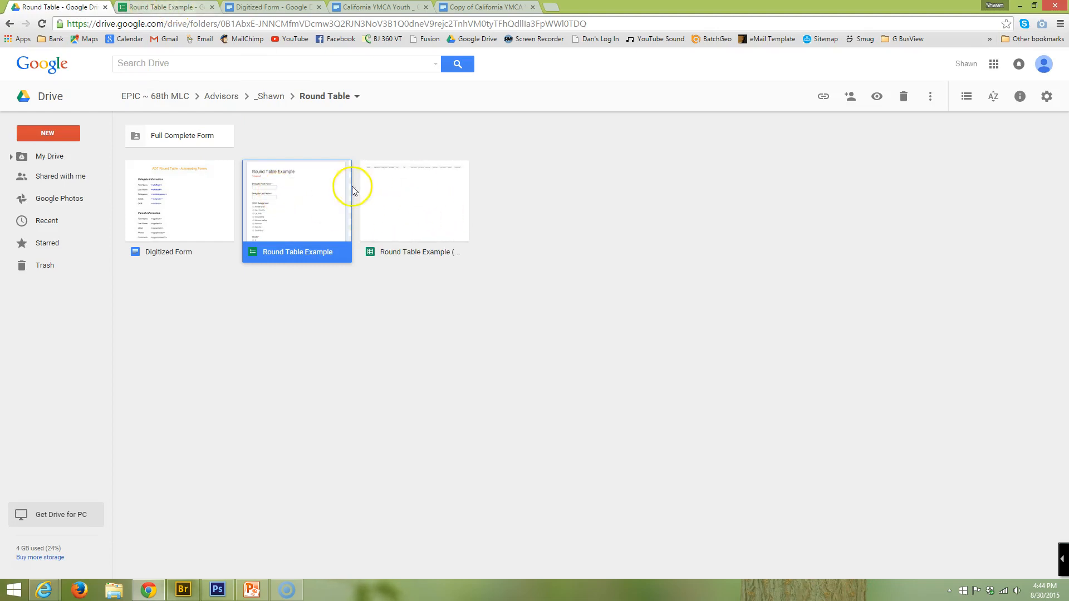
double_click(410, 193)
- Check the new responses sheet's column headers against the order of the form's questions
left_click(271, 7)
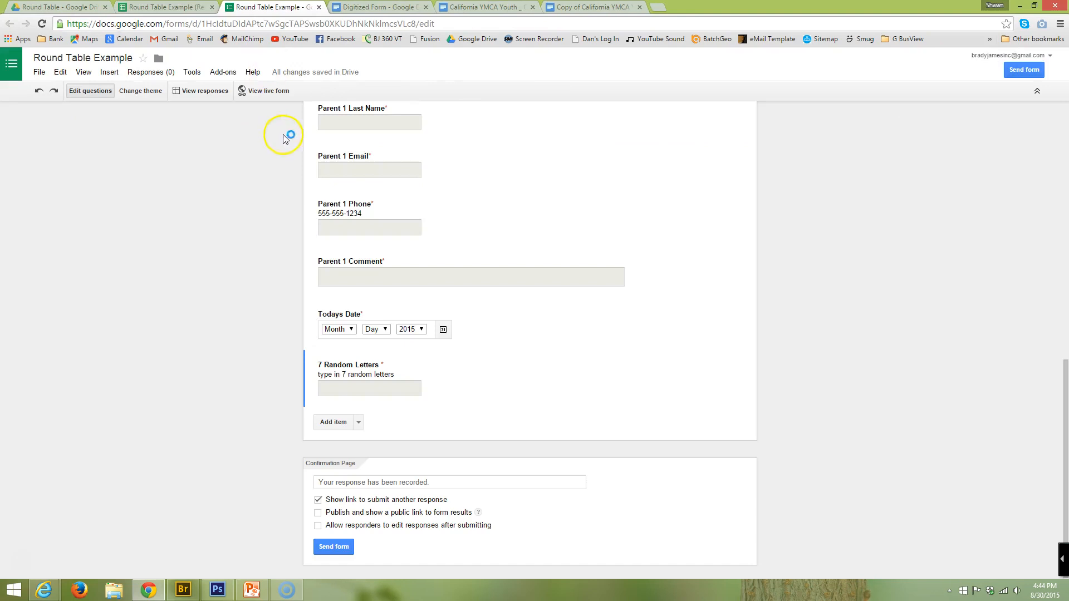
left_click(172, 7)
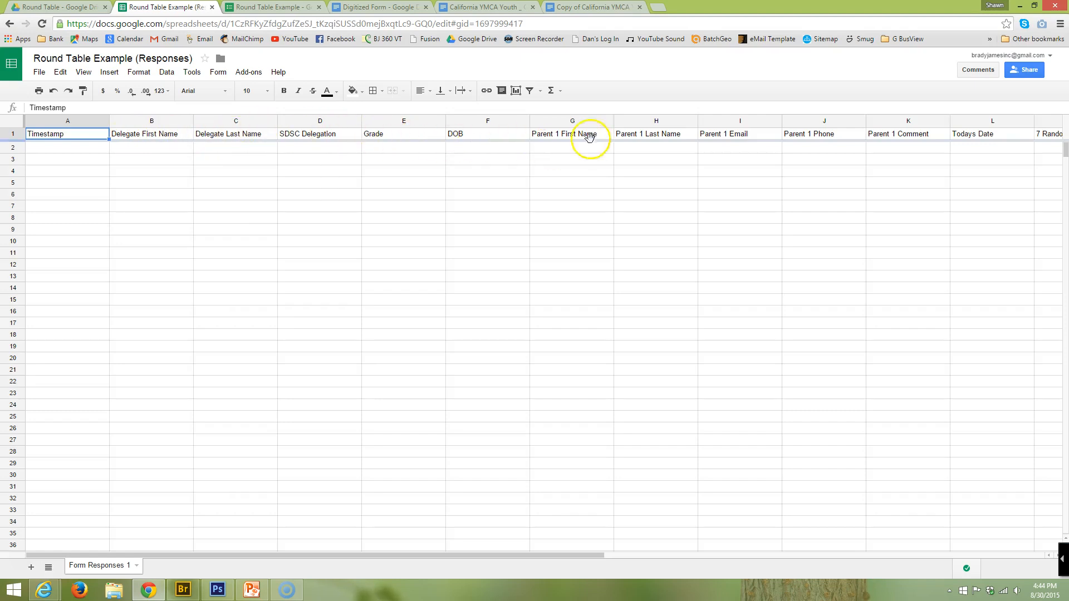
key("ctrl+Tab")
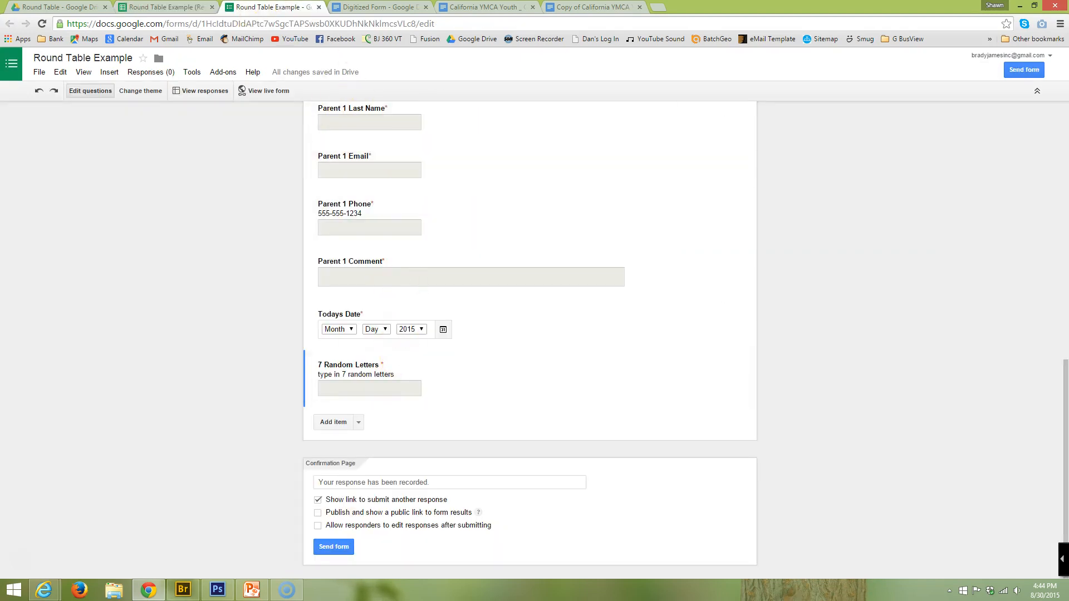
key("ctrl+shift+Tab")
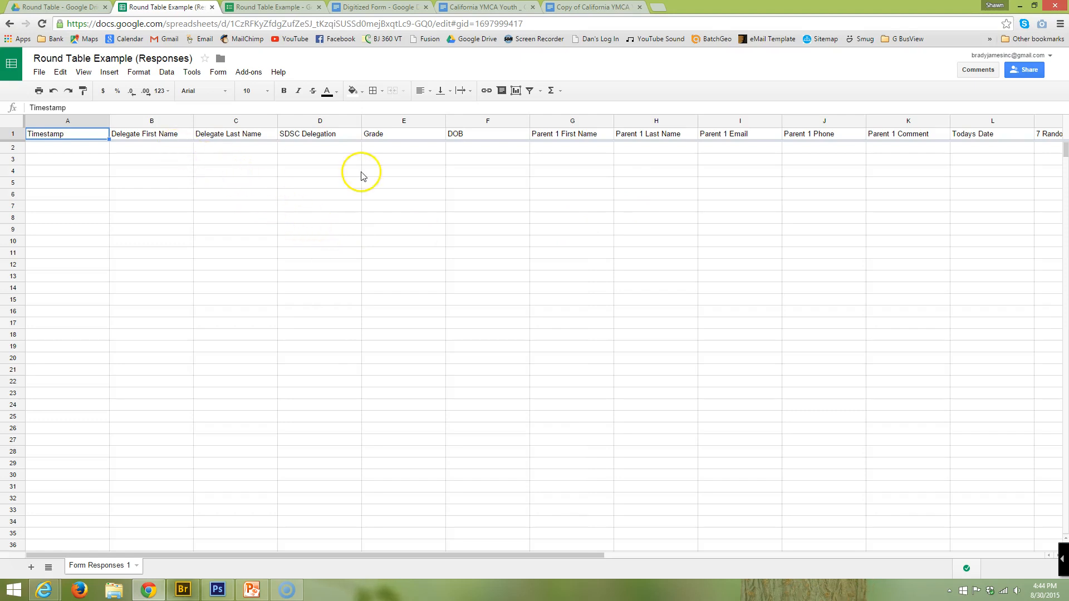
- Search the spreadsheet add-on store for autocrat, check its entry, and close the store
left_click(248, 73)
left_click(254, 94)
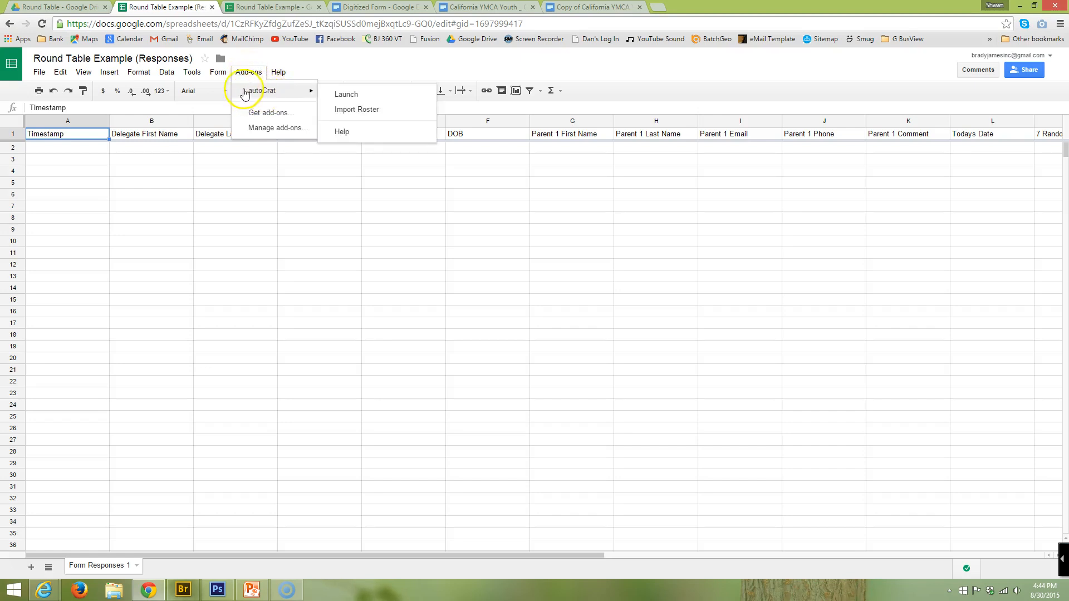
left_click(272, 115)
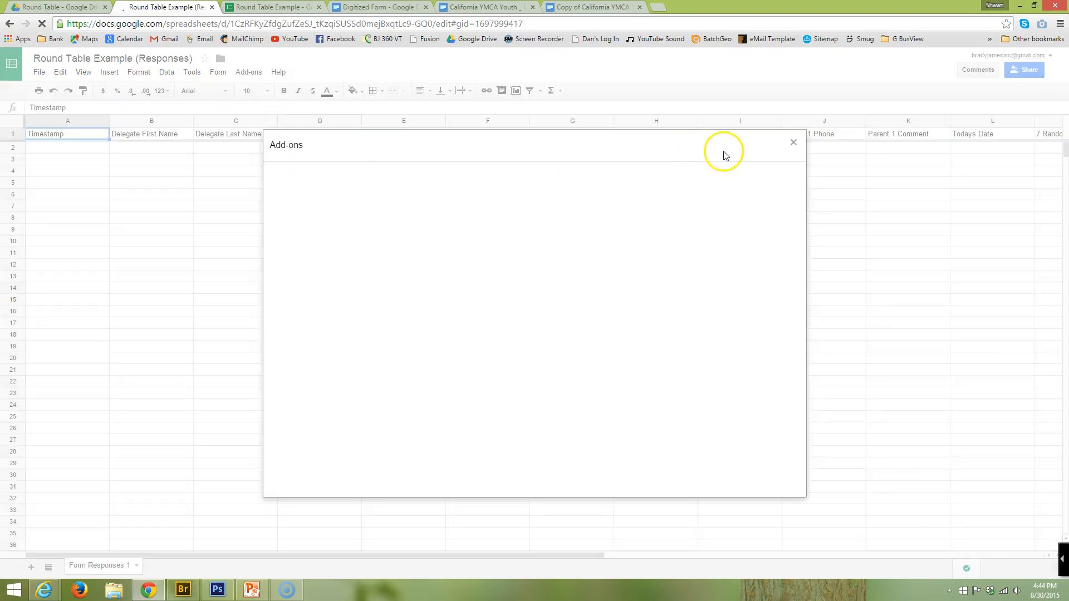
left_click(724, 173)
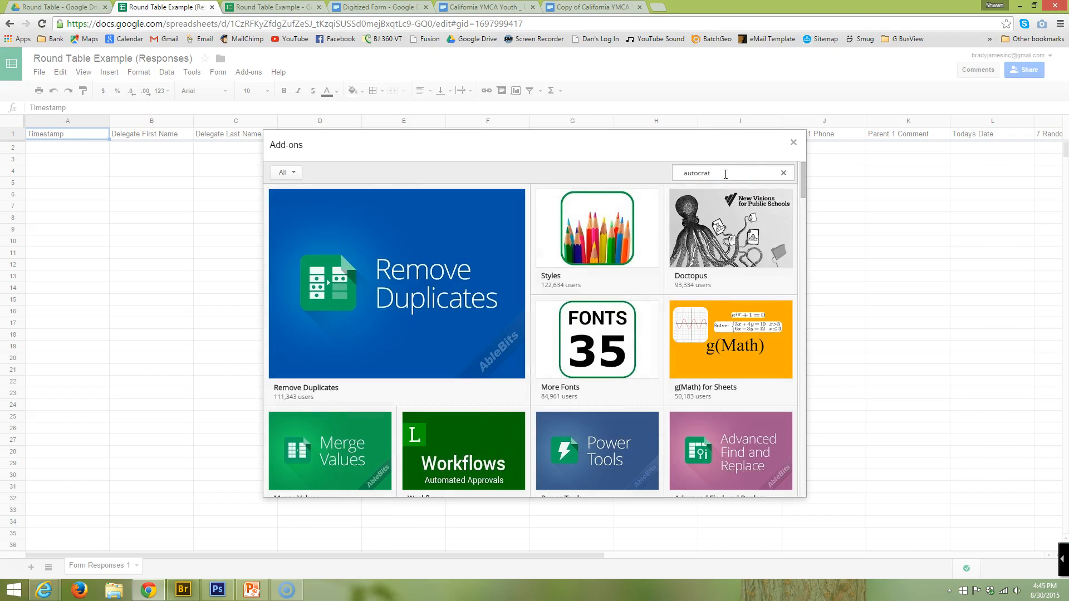
key("Return")
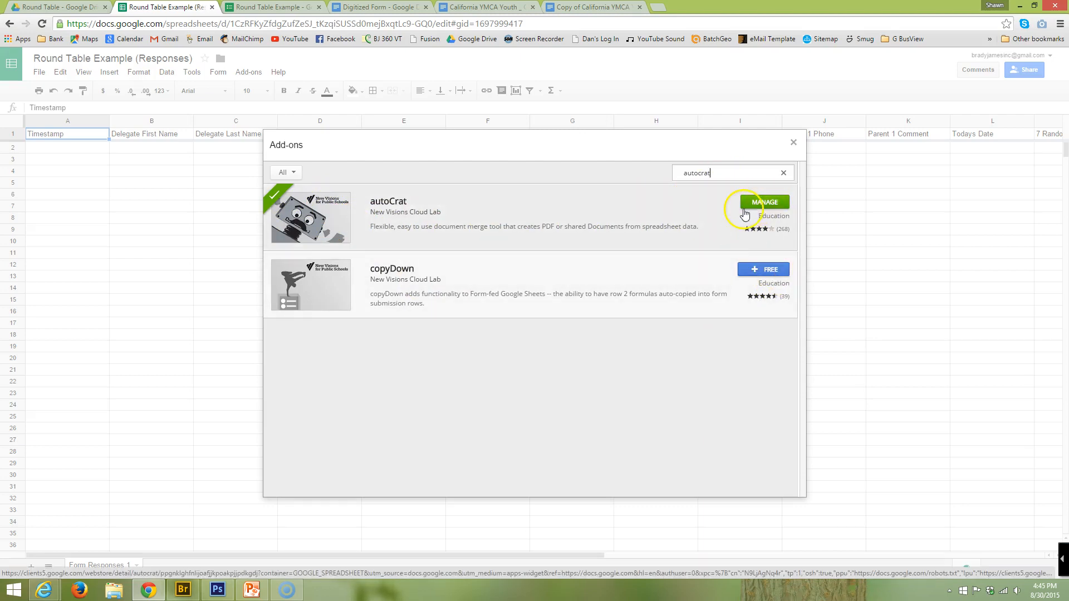
left_click(793, 143)
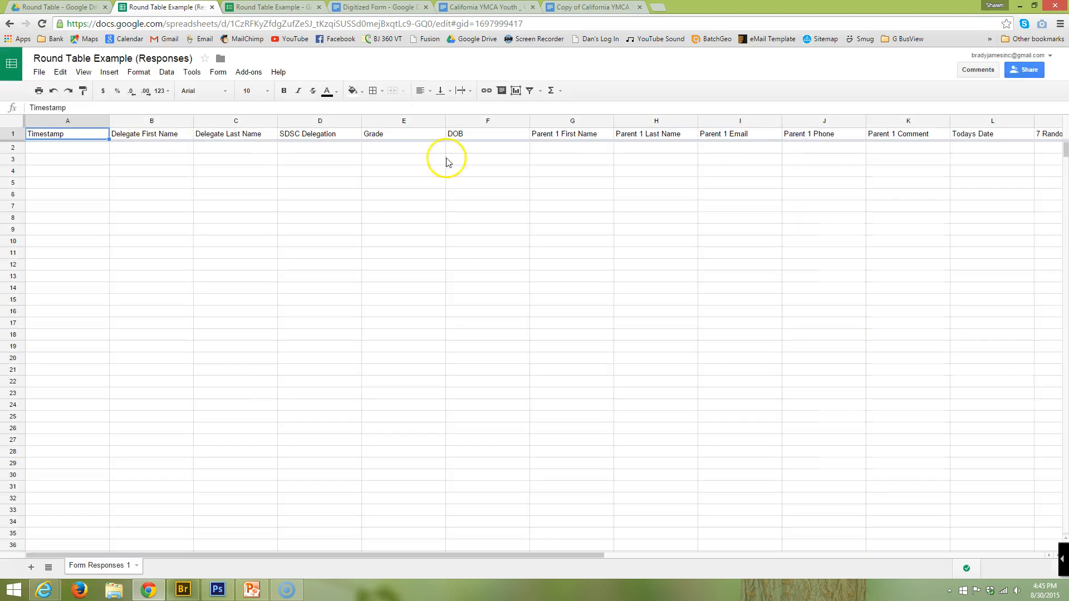
- Launch the autoCrat add-on in the responses spreadsheet and start a new merge job
left_click(248, 74)
mouse_move(261, 97)
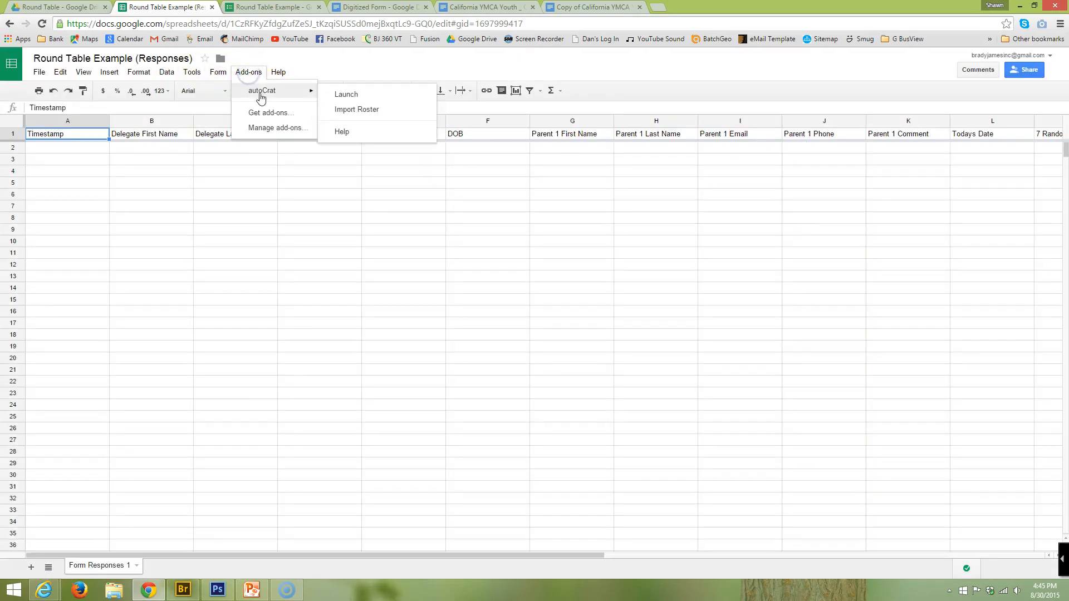
left_click(343, 96)
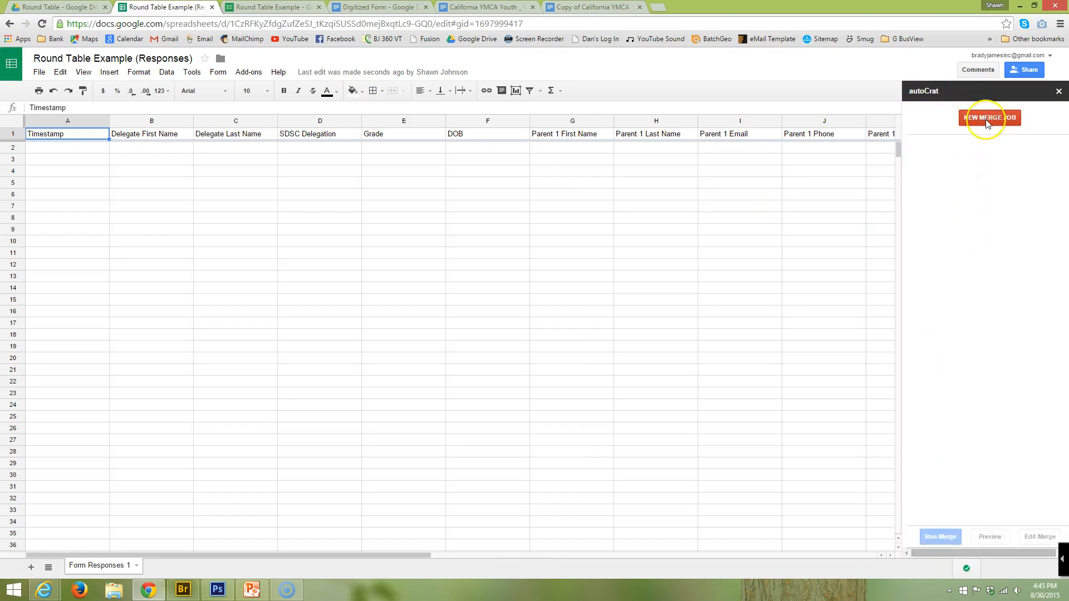
left_click(985, 119)
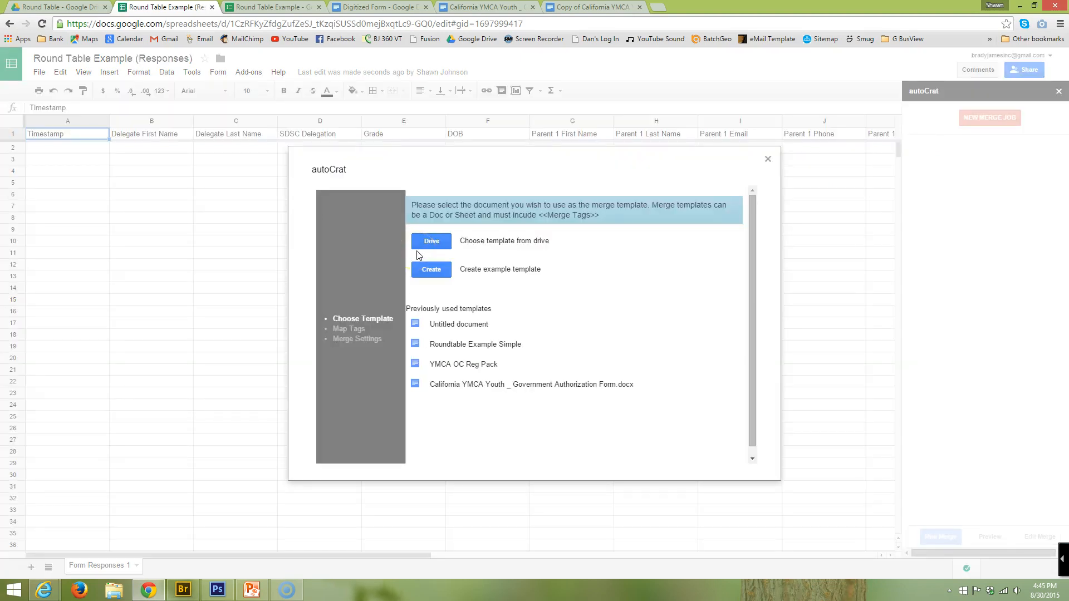
- Review the Digitized Form document's merge tags and choose it from Drive's Round Table folder as the merge template
left_click(384, 6)
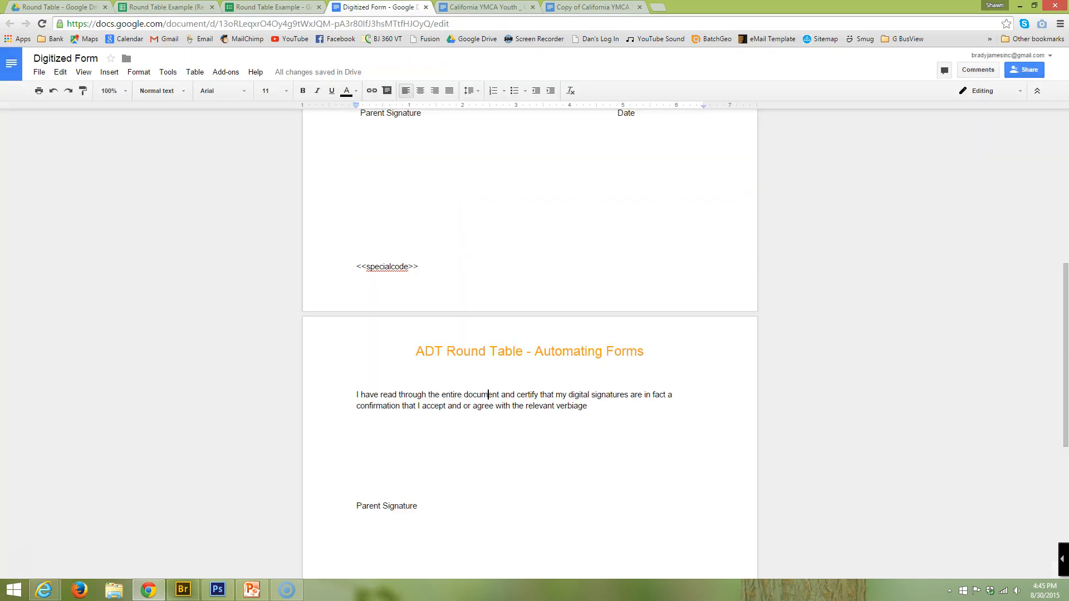
scroll(477, 422, "up", 7)
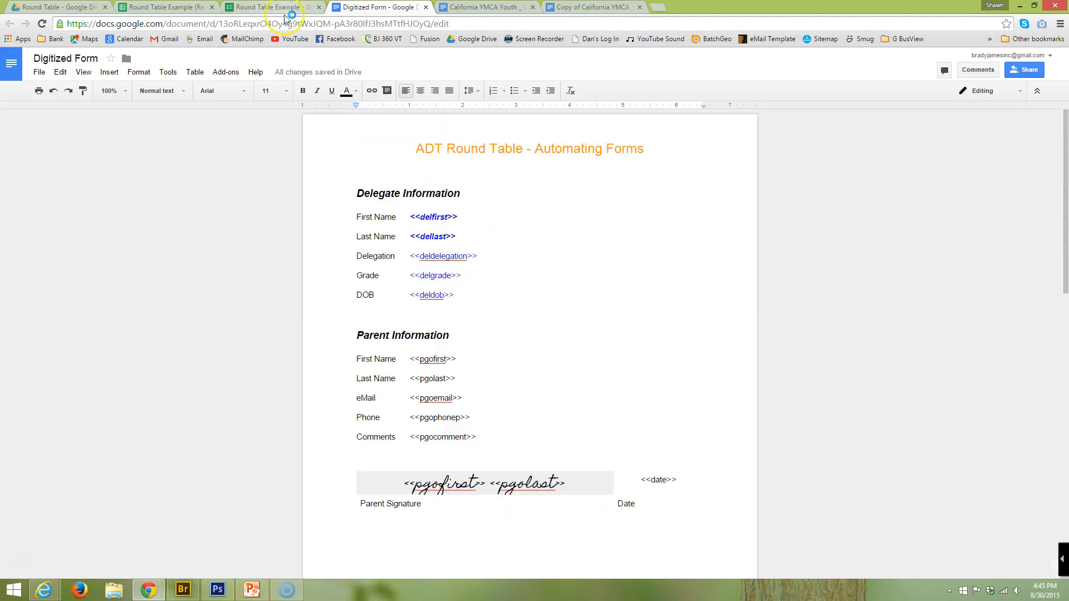
key("ctrl+2")
left_click(433, 240)
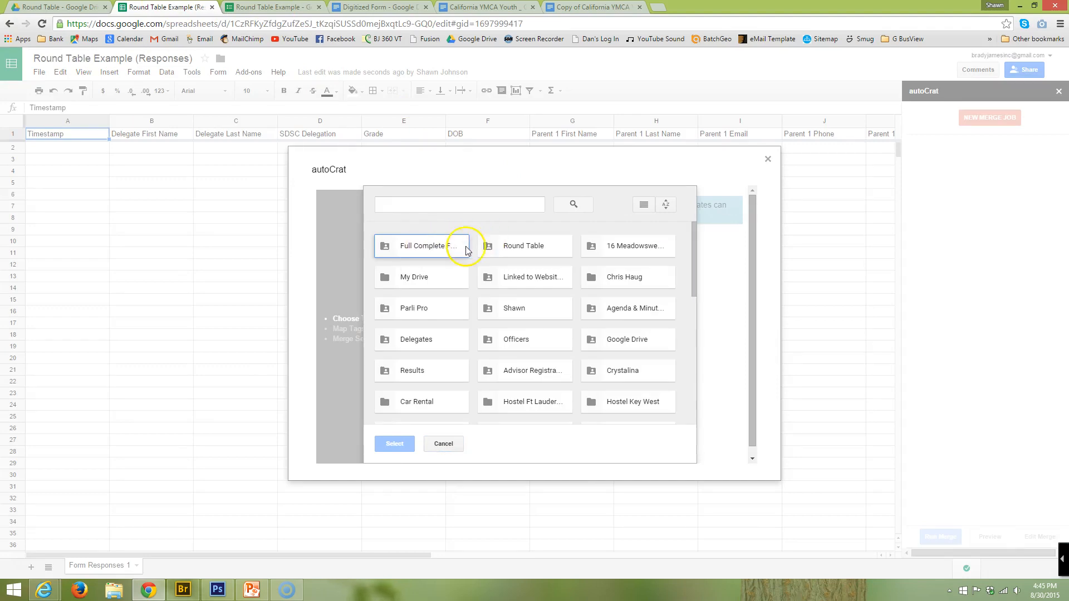
double_click(521, 249)
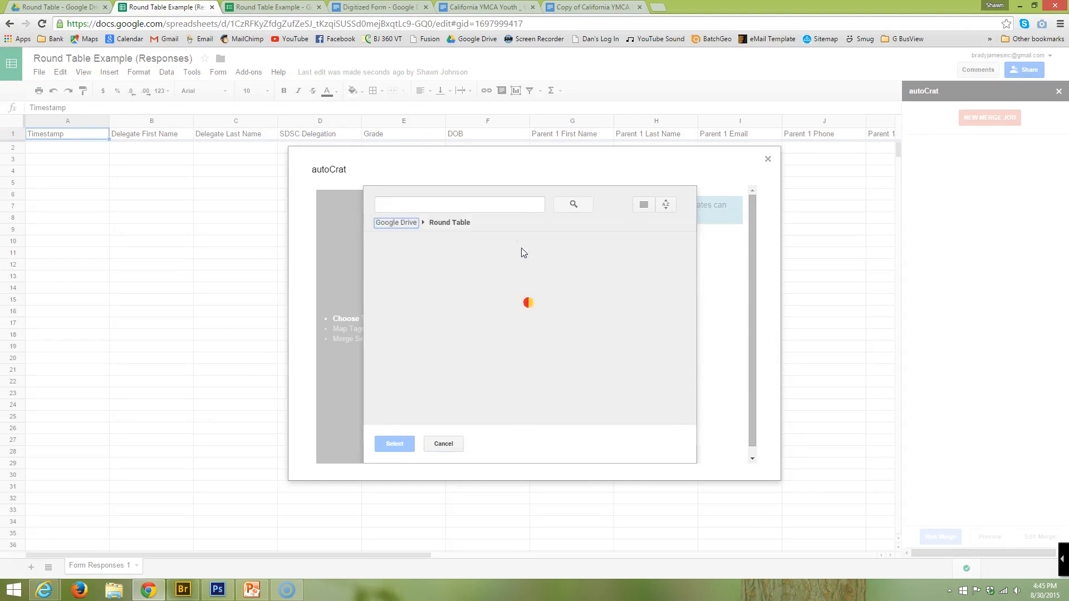
left_click(543, 313)
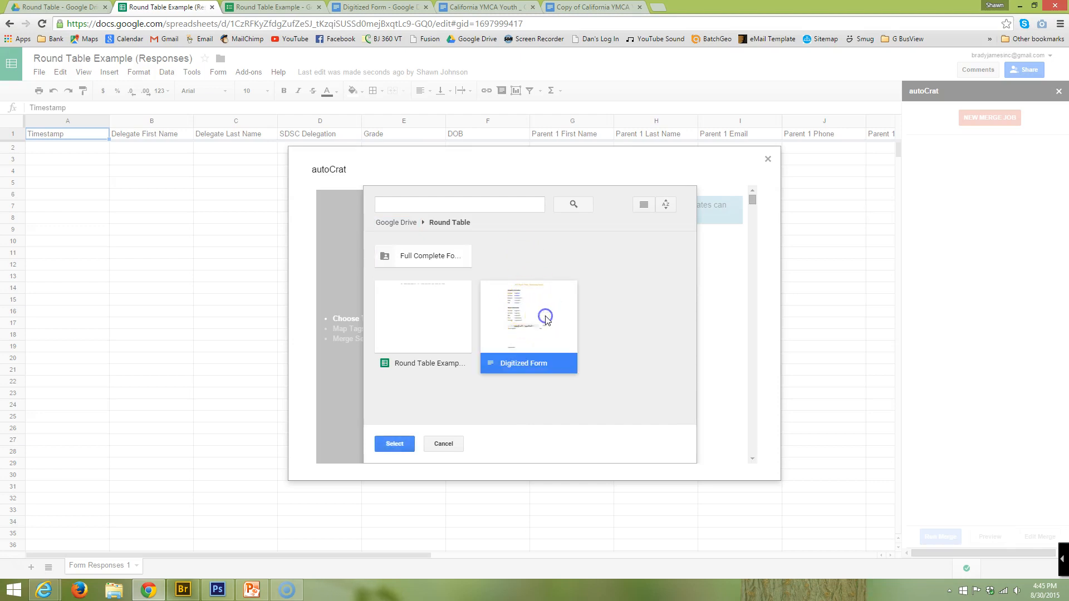
left_click(397, 445)
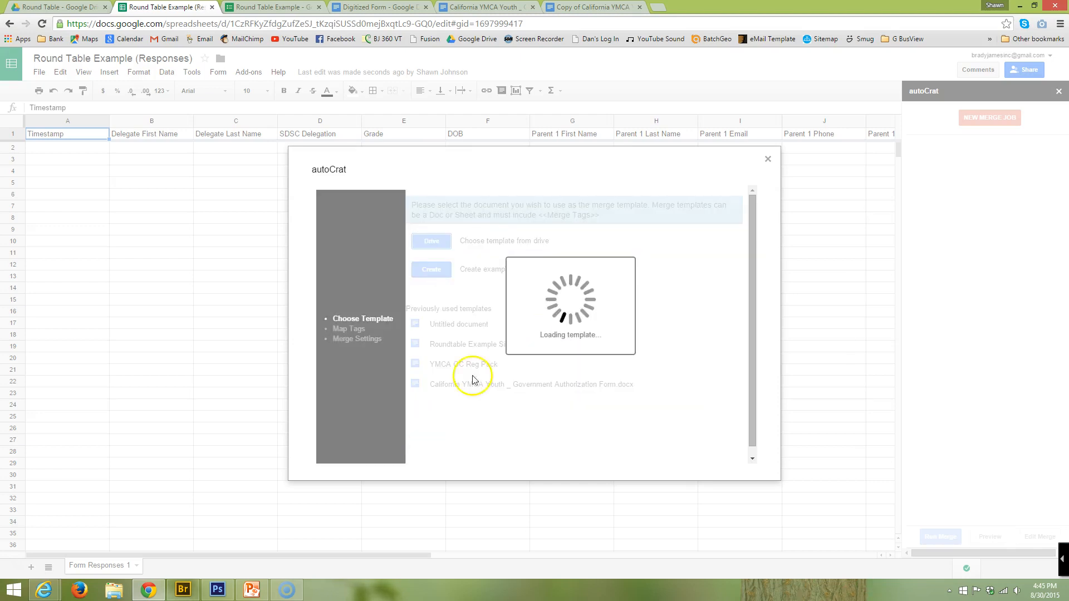
left_click(383, 6)
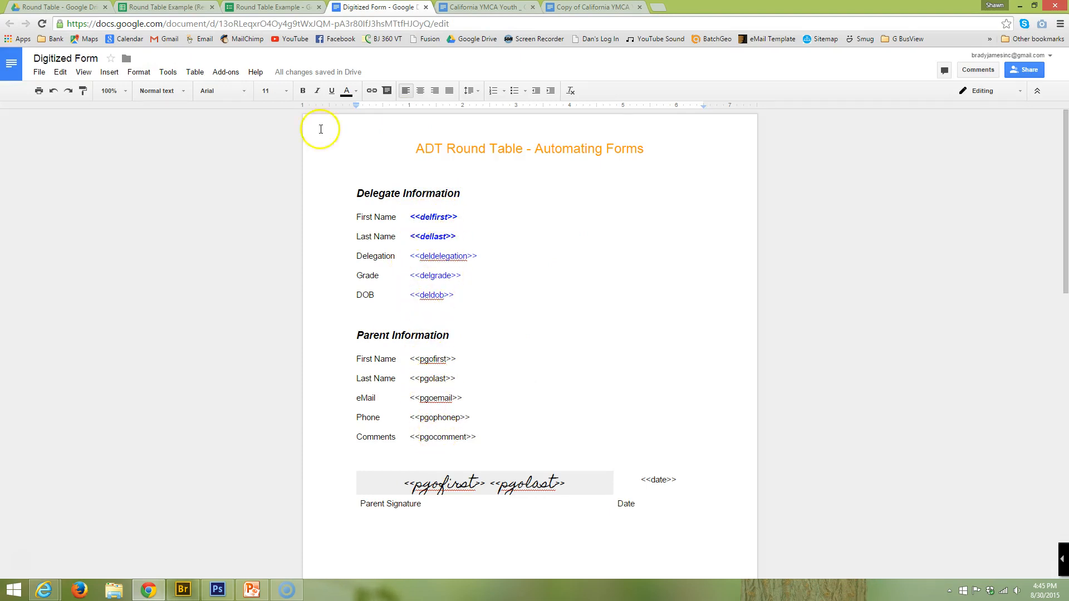
left_click(267, 6)
left_click(166, 7)
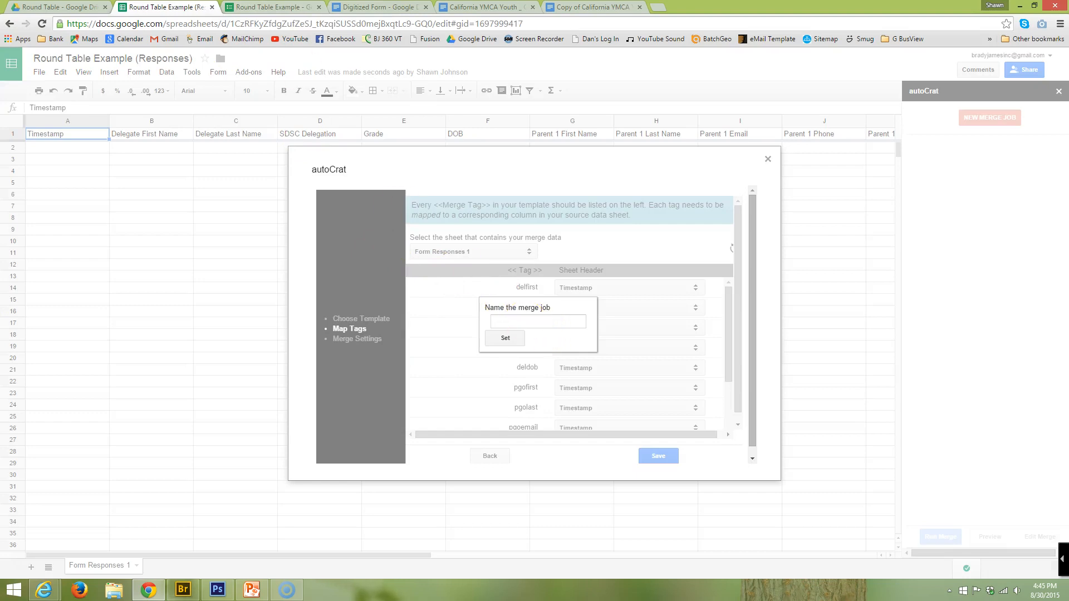
left_click(250, 9)
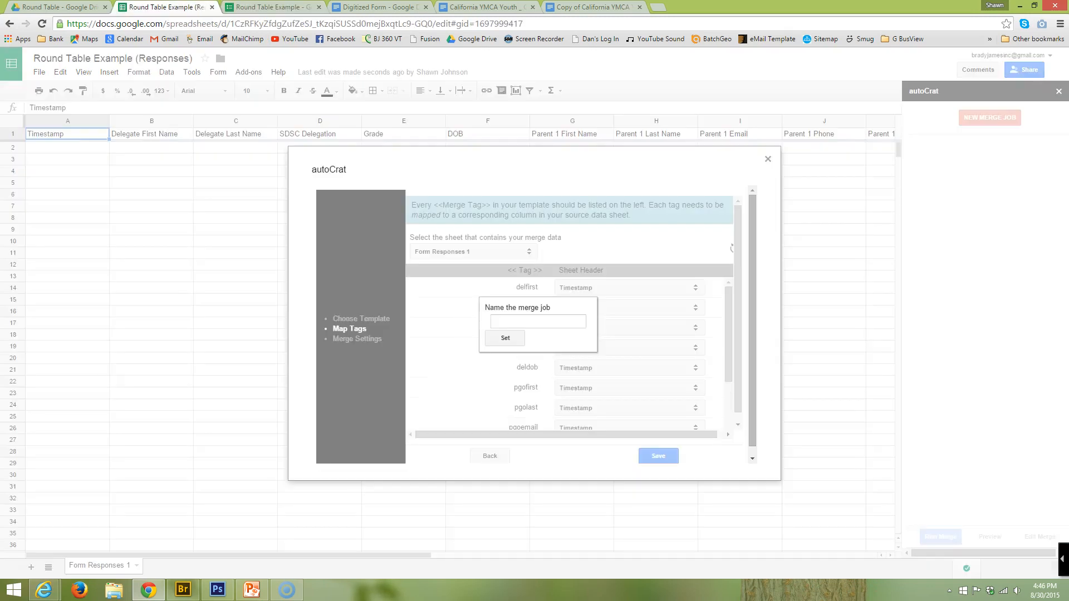
- Return to the responses spreadsheet and set a merge job name beginning with "Round Tab"
left_click(166, 7)
left_click(546, 321)
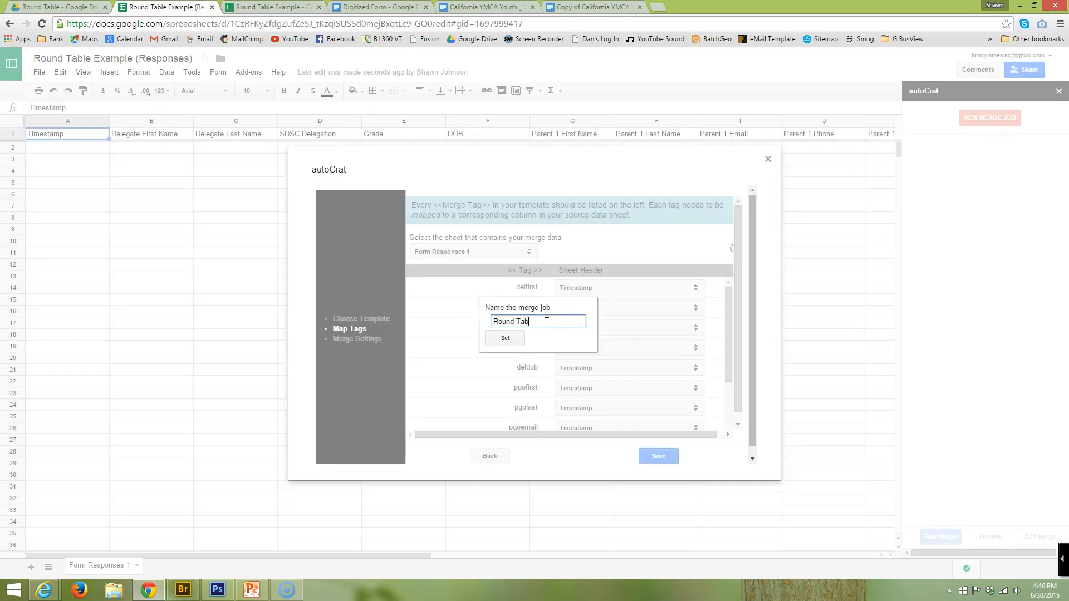
left_click(504, 343)
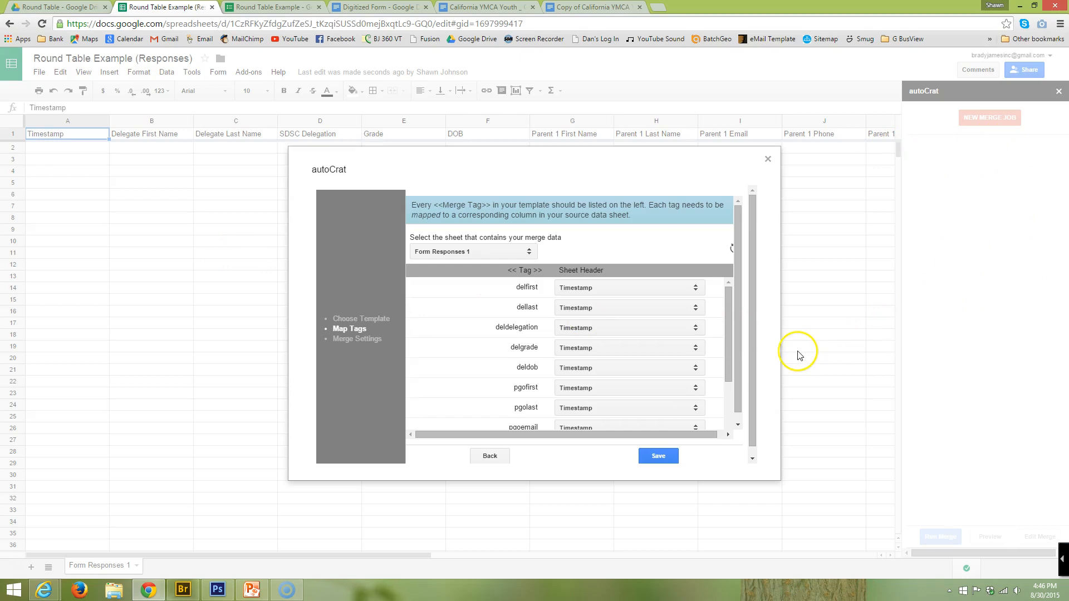
- Compare the form's questions and the Digitized Form's merge tags with the tag list in the merge job's mapping
left_click(270, 7)
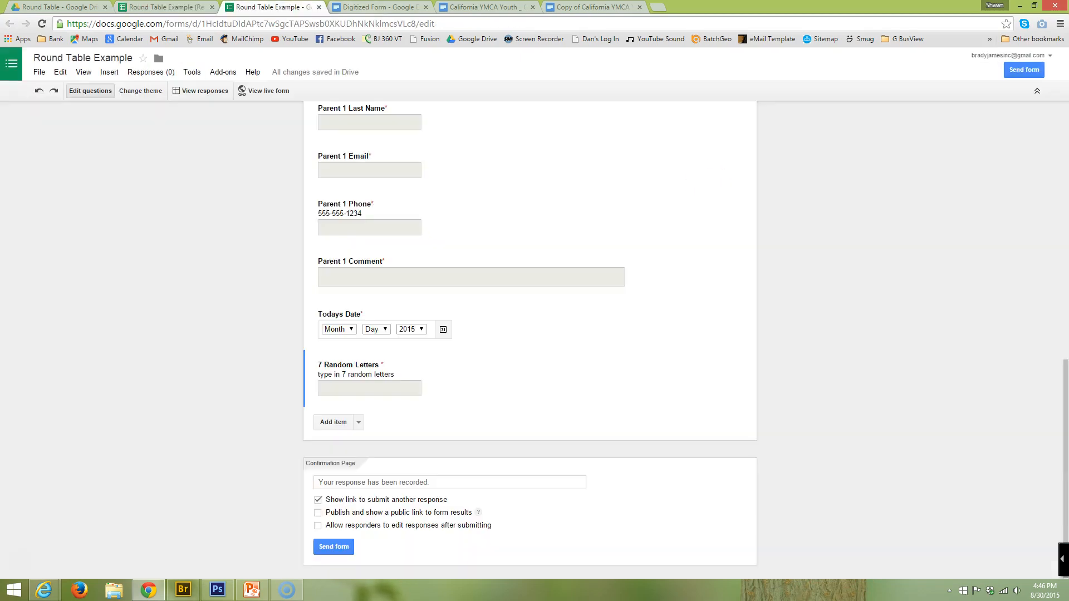
scroll(353, 167, "up", 5)
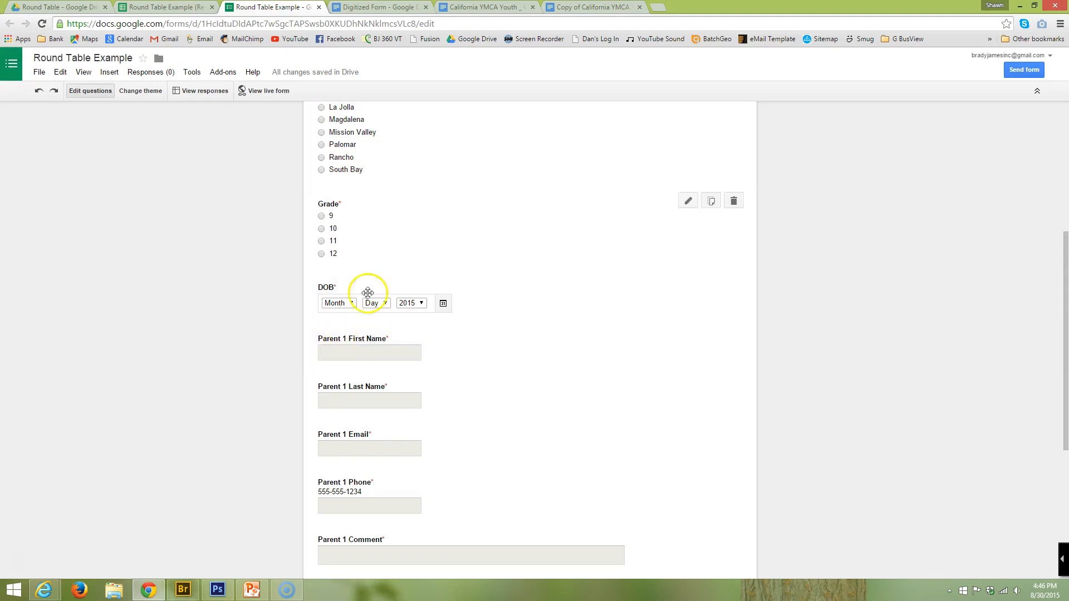
left_click(352, 7)
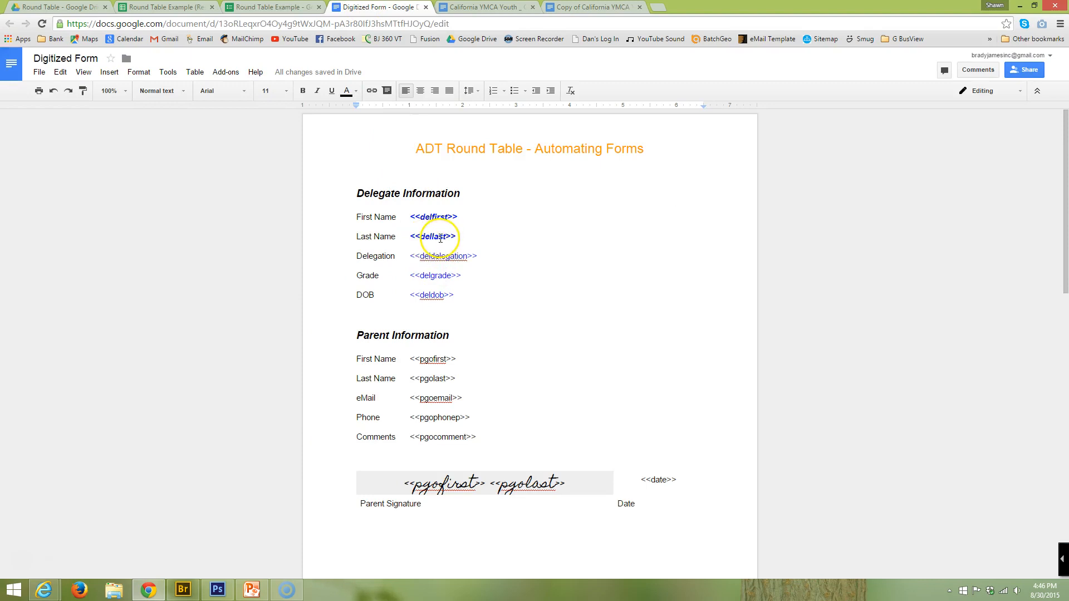
left_click(166, 6)
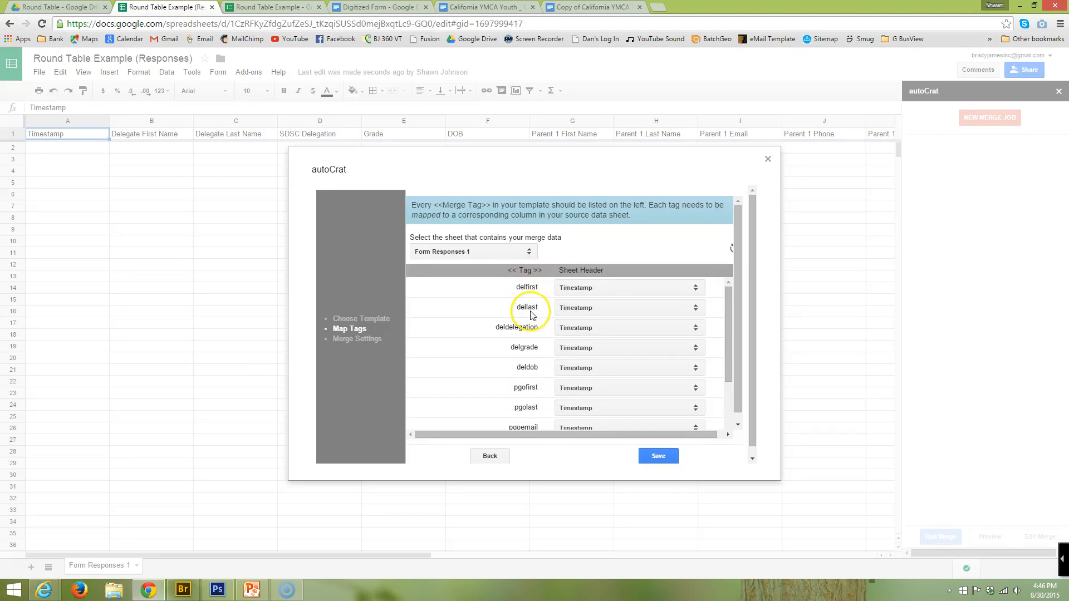
left_click(380, 7)
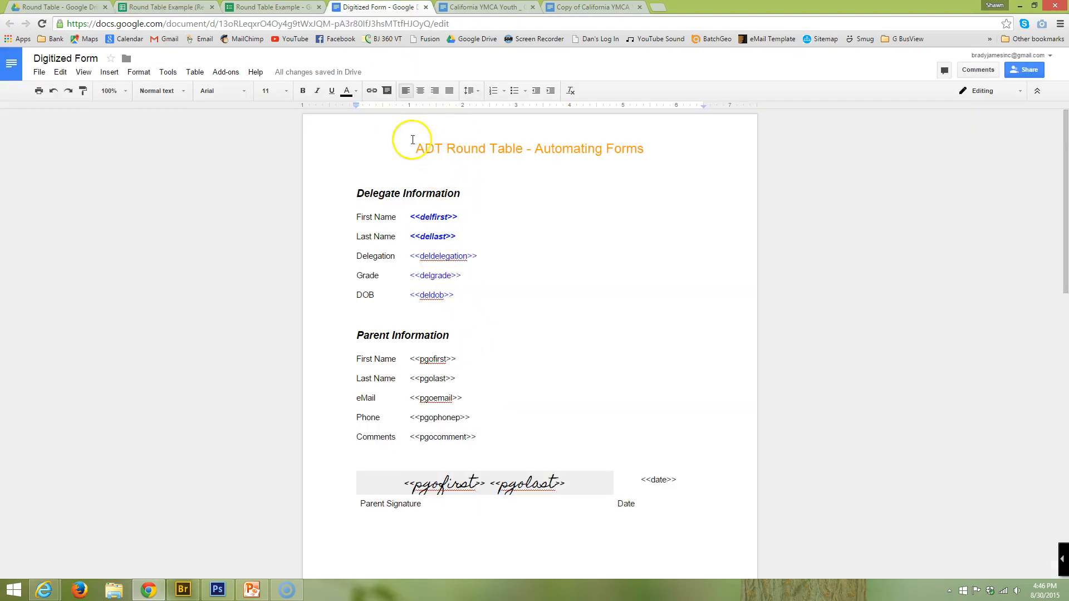
left_click(165, 7)
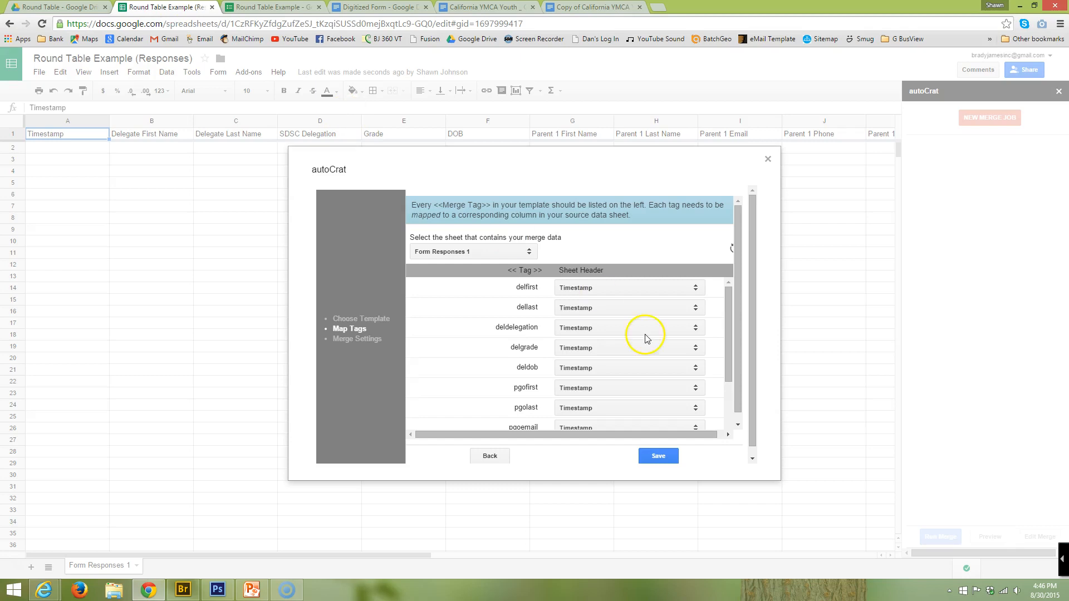
- Map the delfirst tag to Delegate First Name, dellast to Delegate Last Name and deldelegation to SDSC Delegation
left_click(605, 289)
left_click(603, 288)
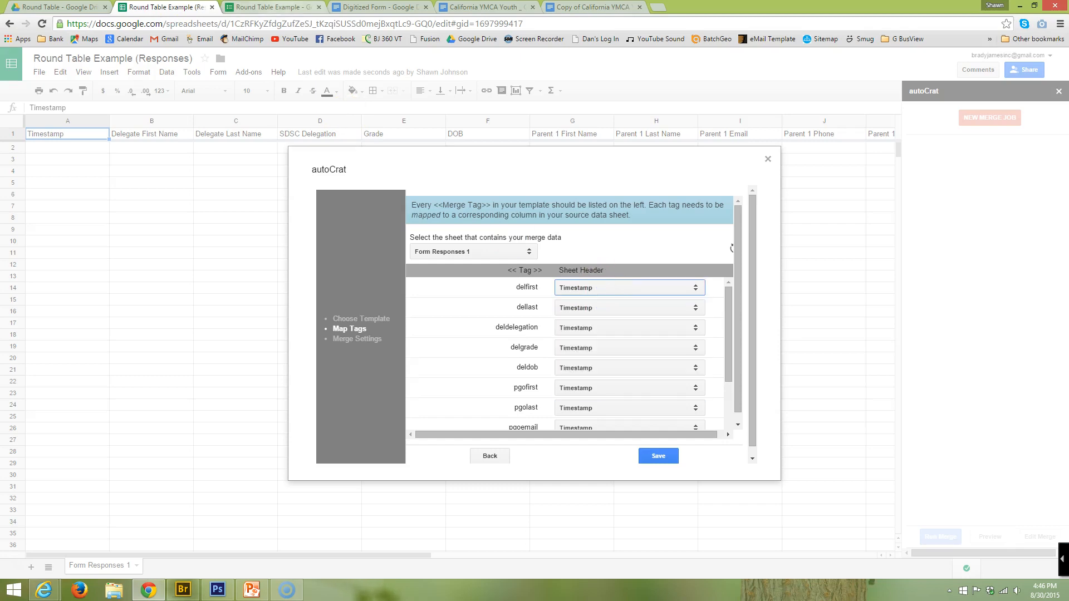
key("ctrl+Tab")
key("ctrl+shift+Tab")
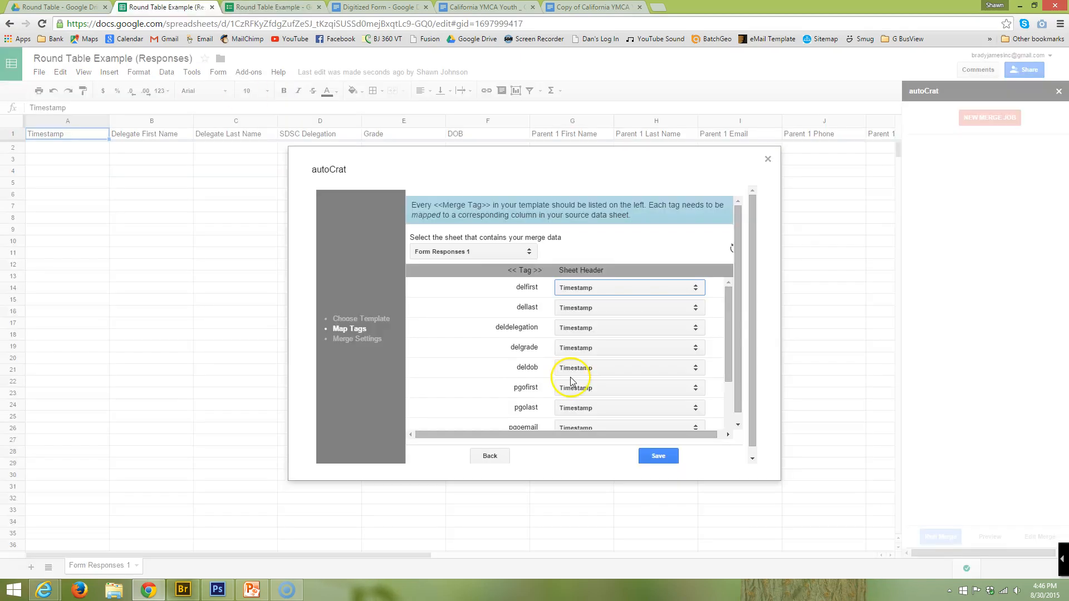
left_click(597, 288)
left_click(605, 306)
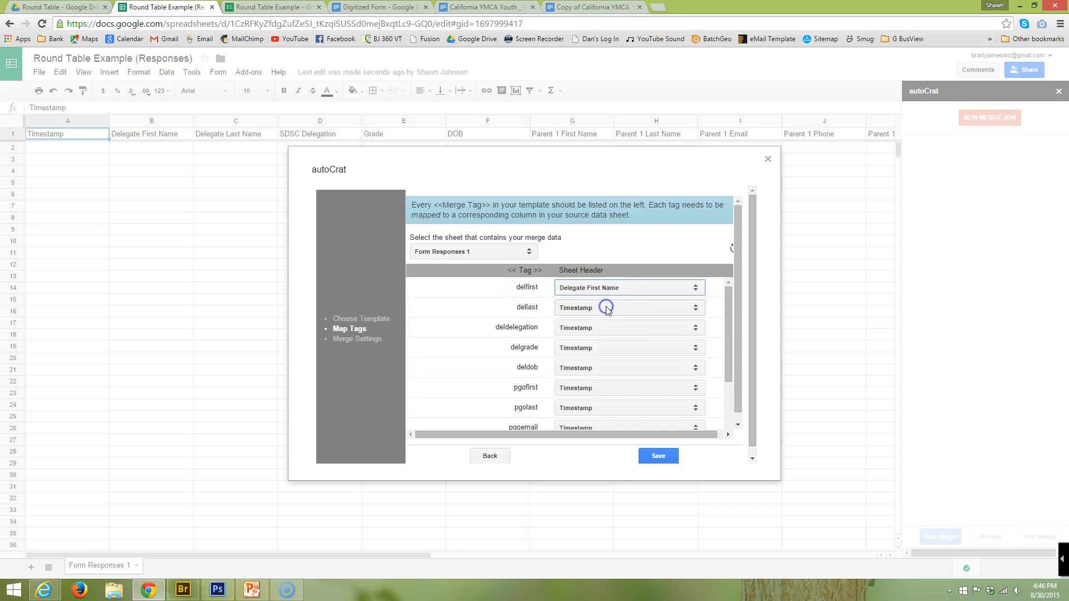
left_click(595, 311)
left_click(593, 335)
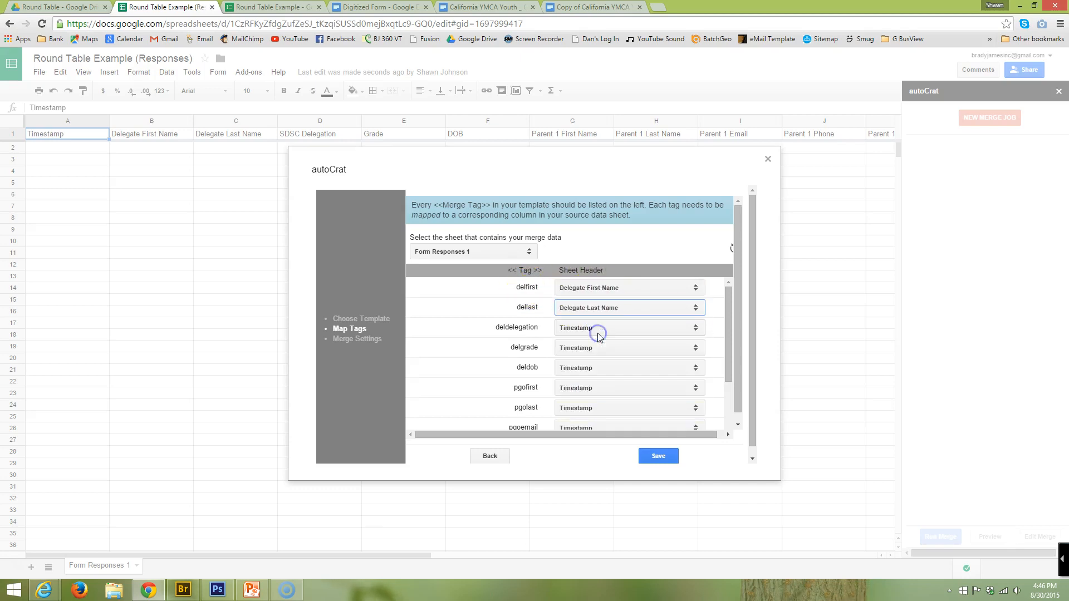
left_click(586, 328)
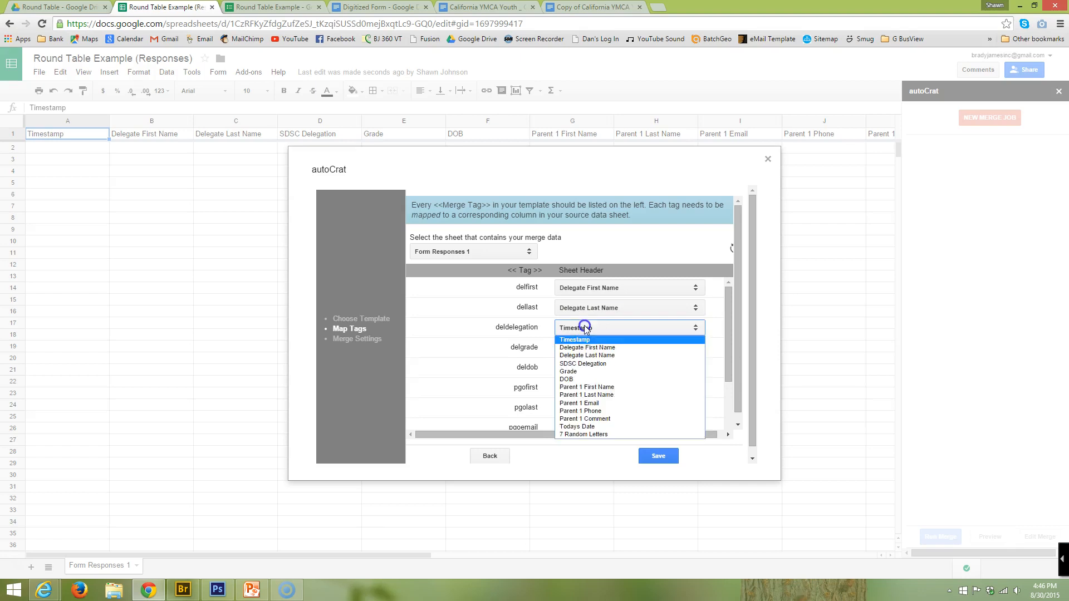
left_click(597, 364)
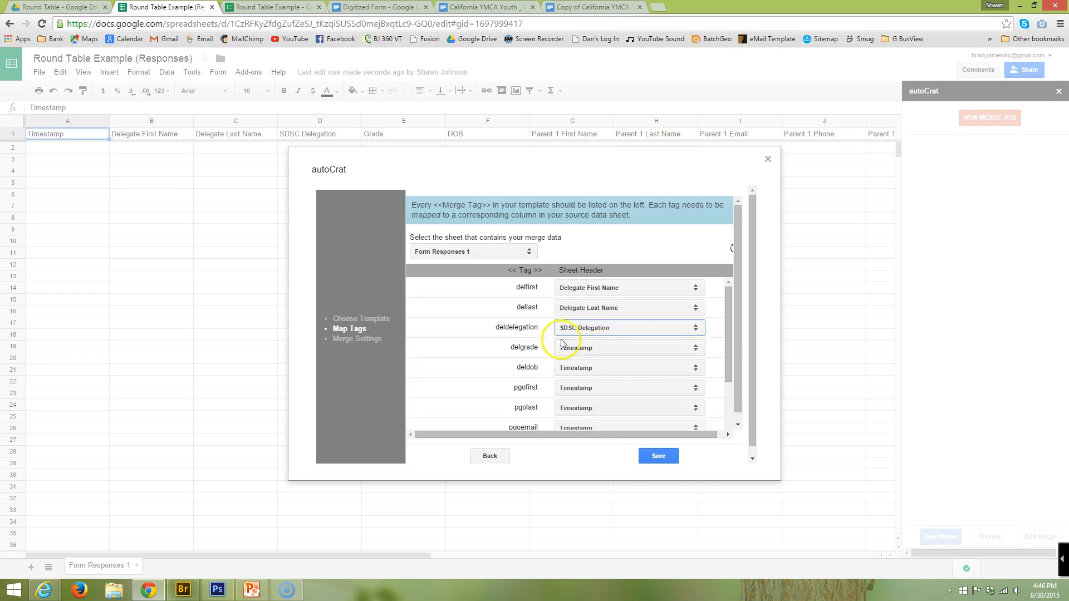
- Review the remaining merge tags down to specialcode and compare them with the form's closing questions
left_click(730, 337)
left_click_drag(726, 378, 728, 405)
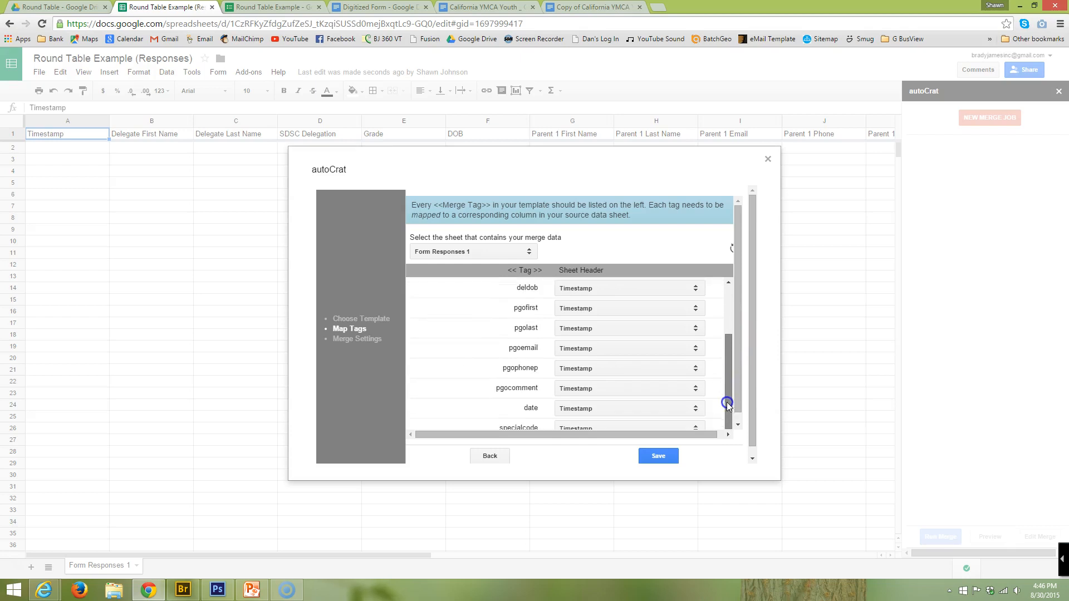
scroll(607, 362, "down", 1)
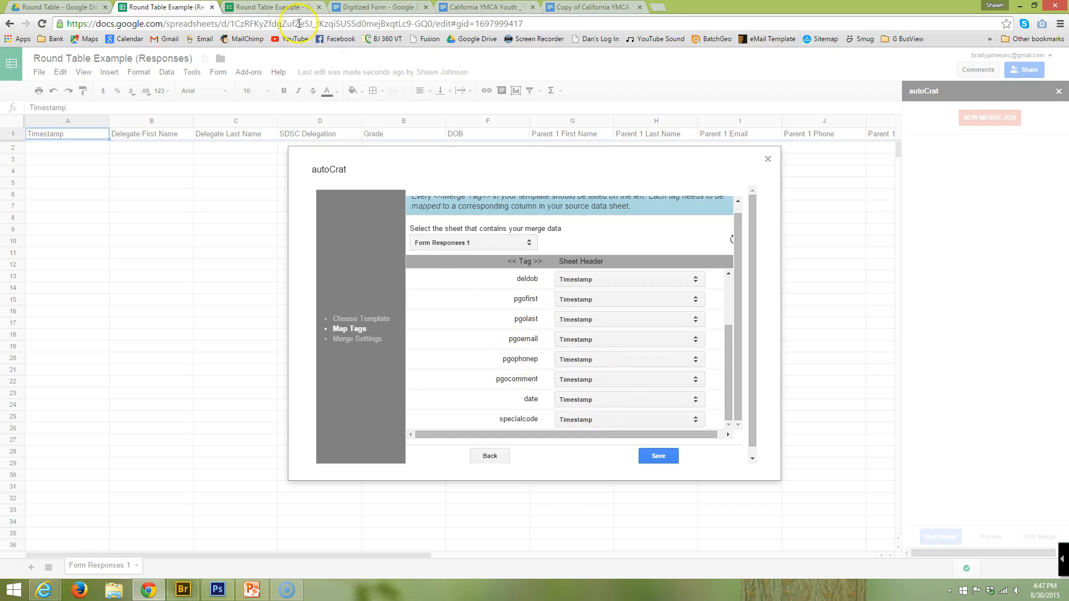
left_click(273, 7)
left_click(168, 8)
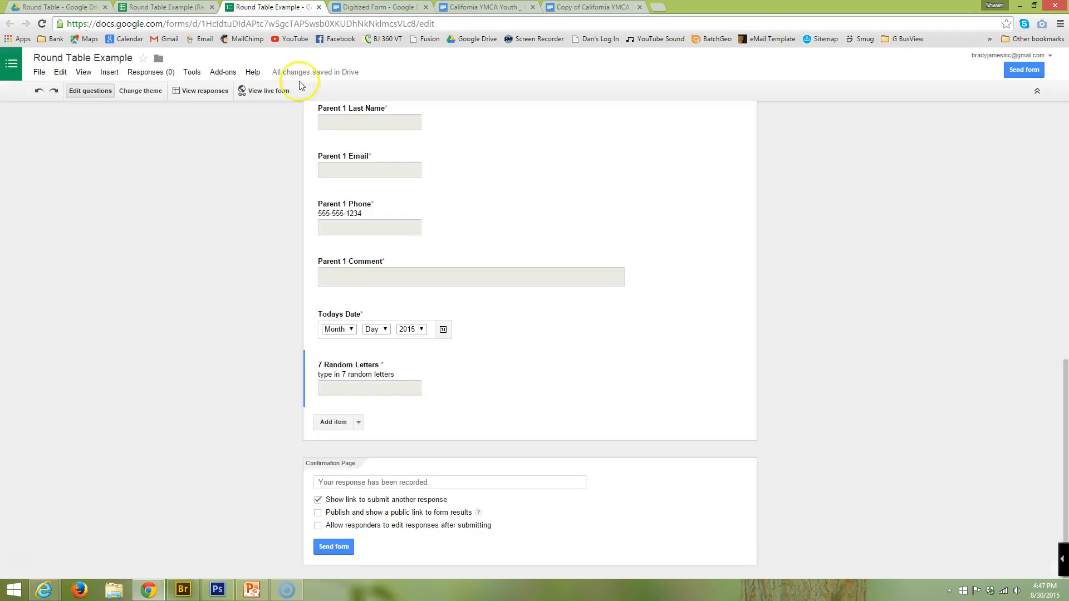
left_click(273, 7)
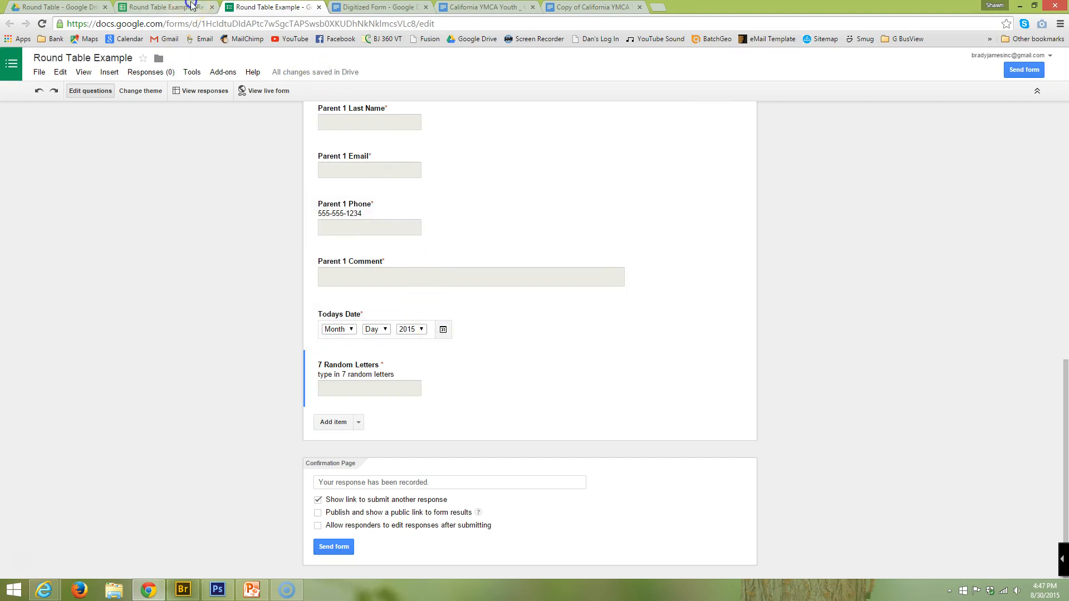
- Return to the merge job, map deldob, the parent tags and specialcode to their matching columns with date on Timestamp, and save the mapping
left_click(161, 7)
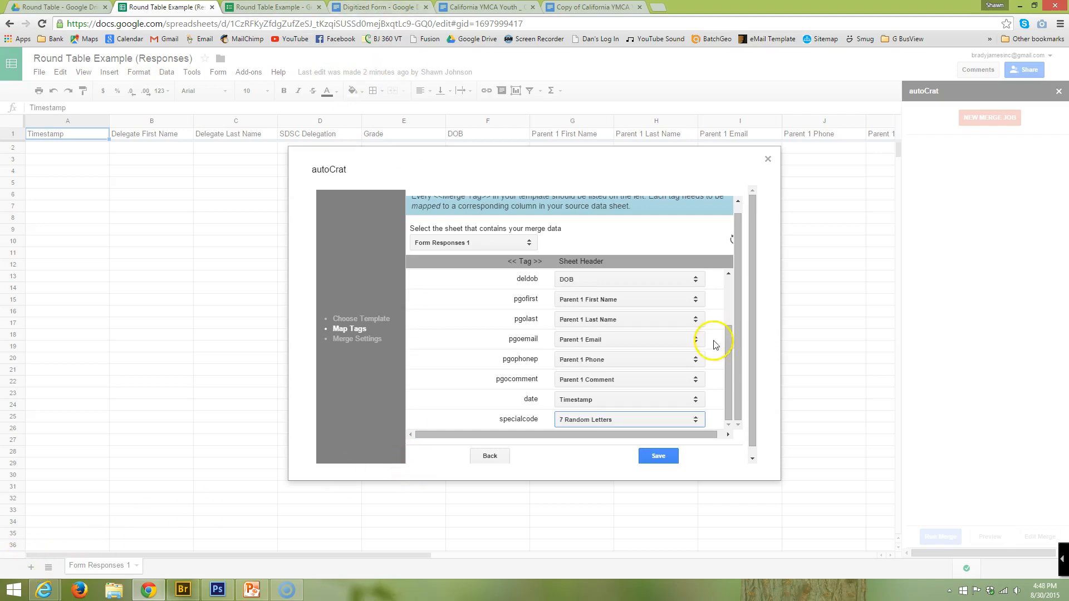
mouse_move(726, 358)
left_mouse_down()
mouse_move(730, 291)
mouse_move(740, 371)
left_mouse_up()
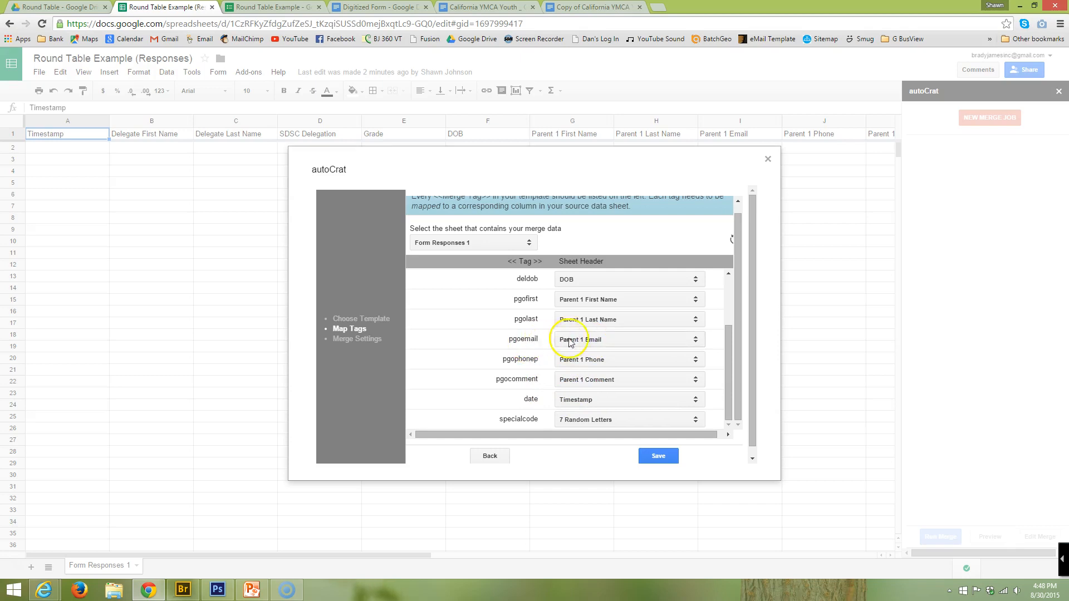
left_click(658, 457)
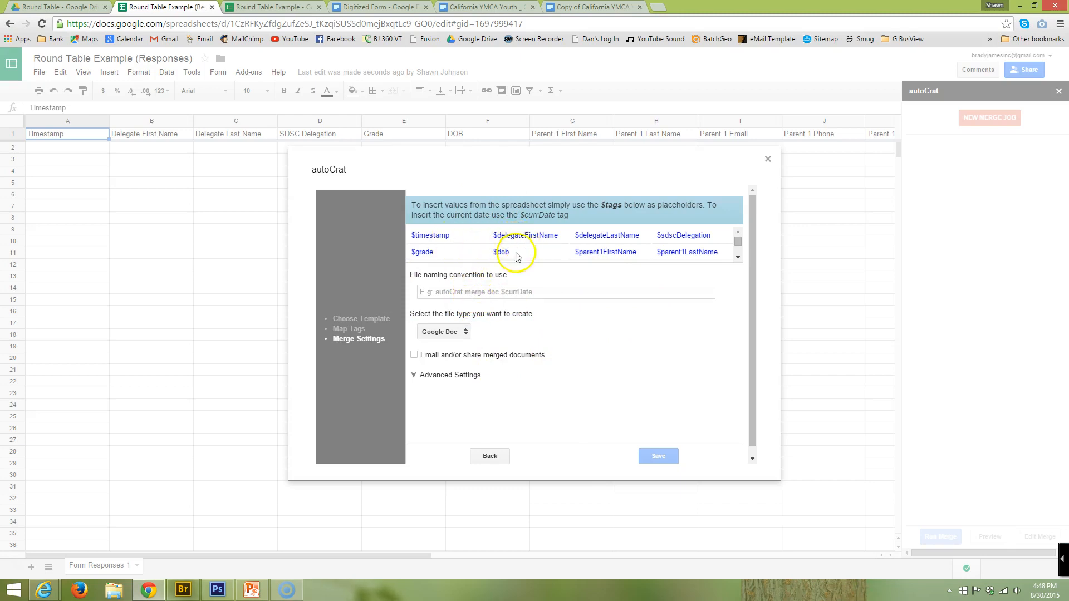
- Begin the merged documents' file naming convention with the $sdscDelegation tag copied from the tag list
left_click(439, 294)
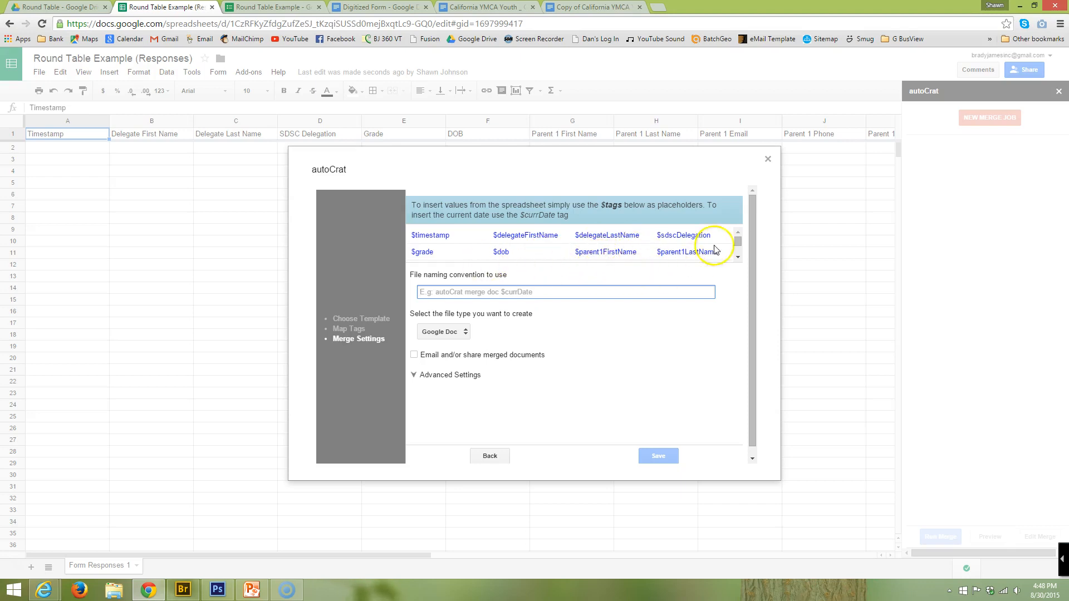
left_click_drag(713, 238, 657, 236)
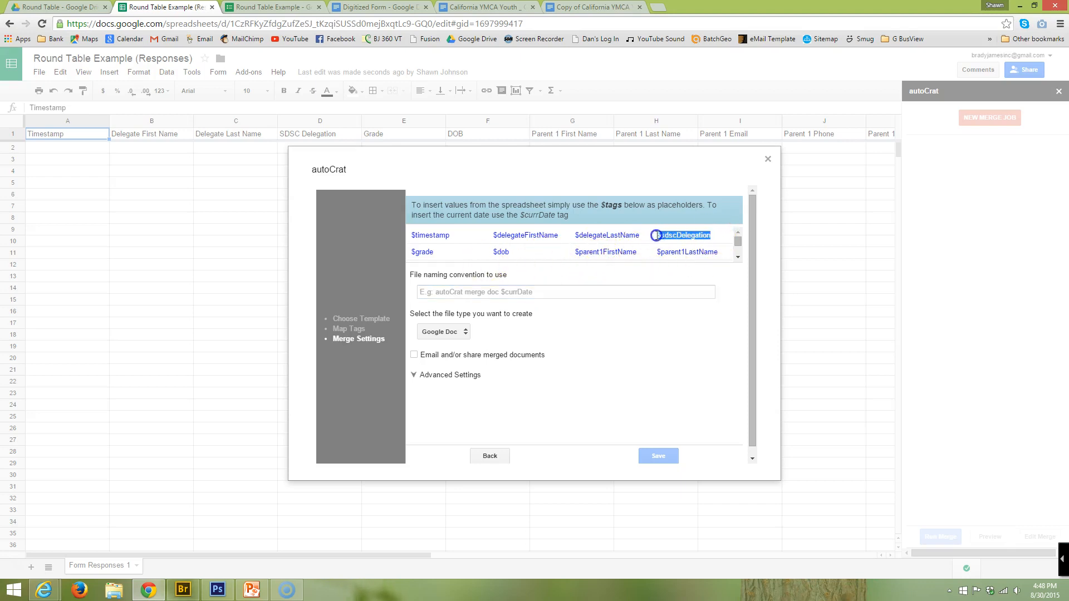
right_click(664, 236)
left_click(680, 245)
left_click(493, 293)
key("ctrl+v")
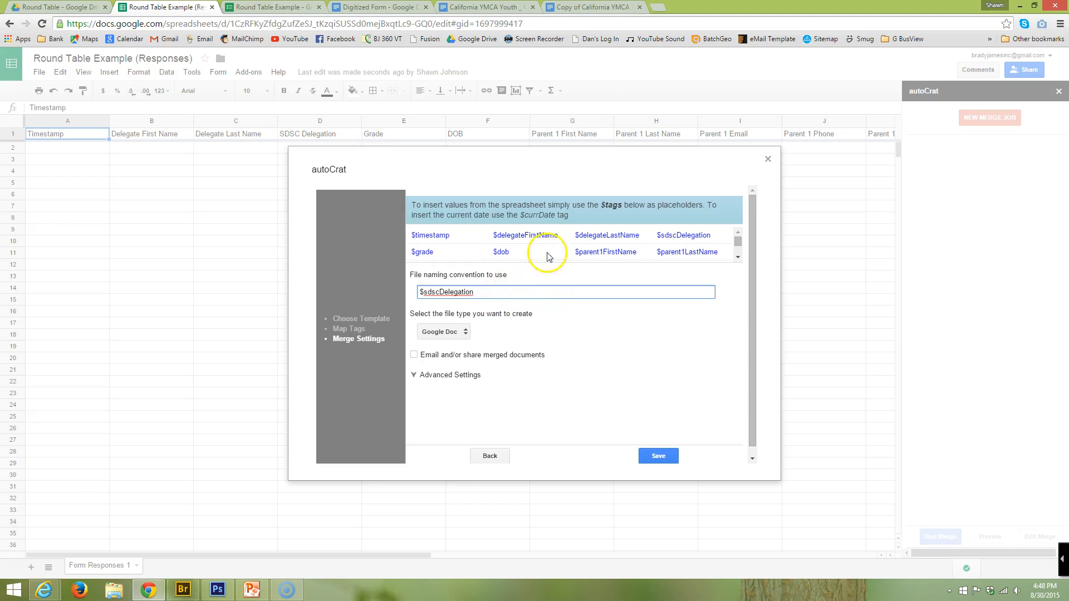
- Append the $delegateFirstName and $delegateLastName tags, separated by spaces, to the file naming convention
left_click(554, 236)
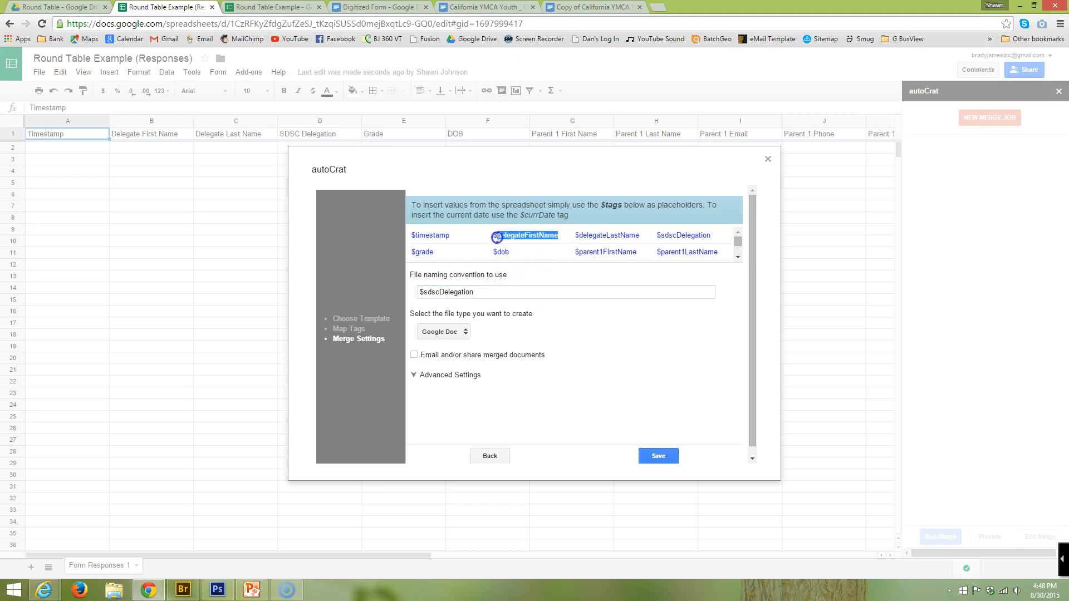
left_click(507, 293)
key("ctrl+v")
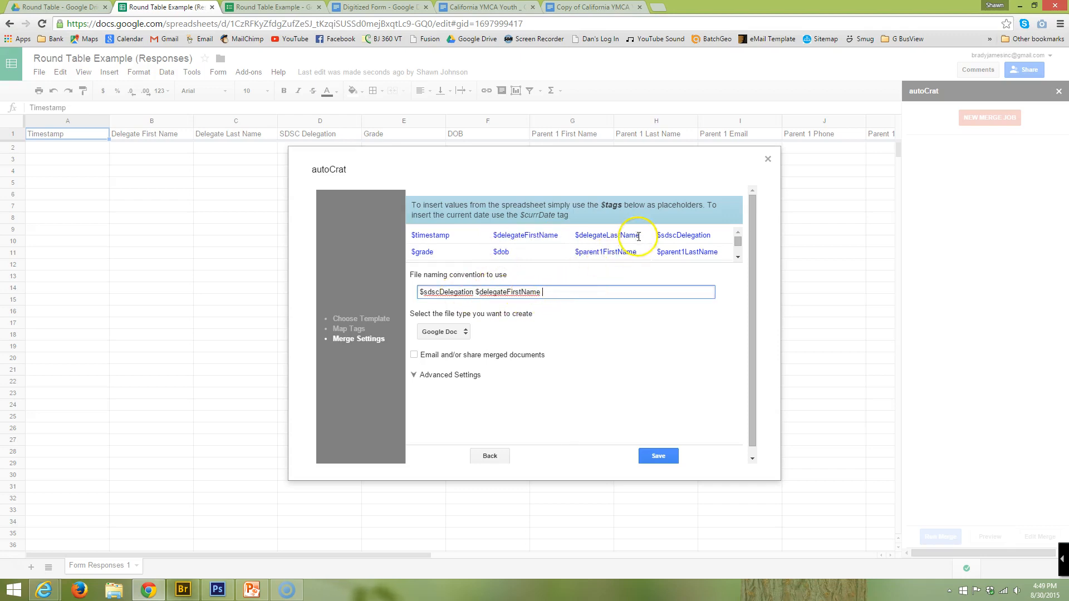
left_click_drag(646, 235, 574, 233)
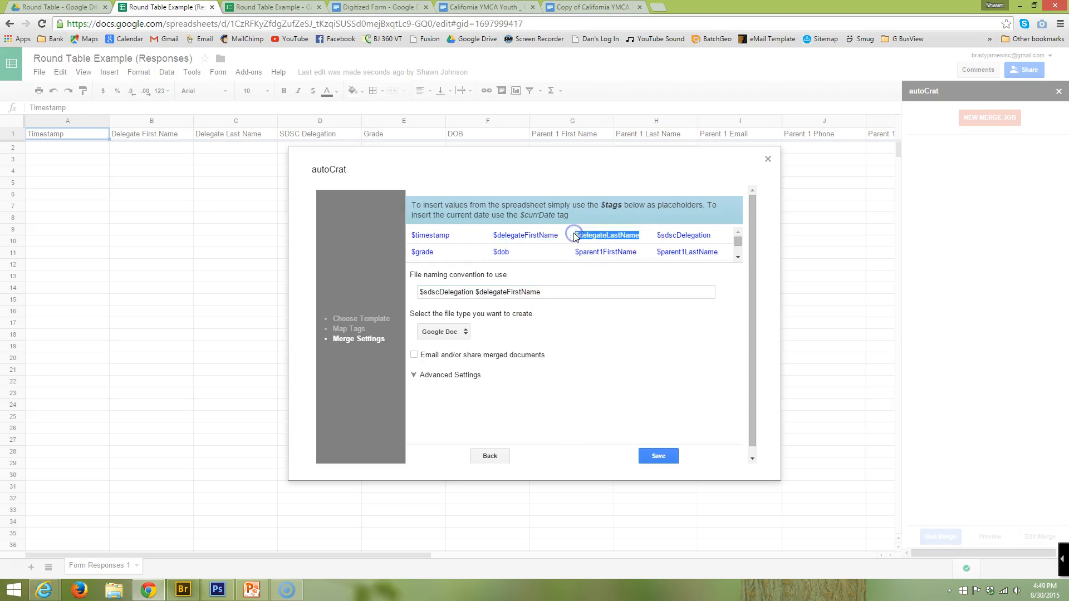
left_click(606, 290)
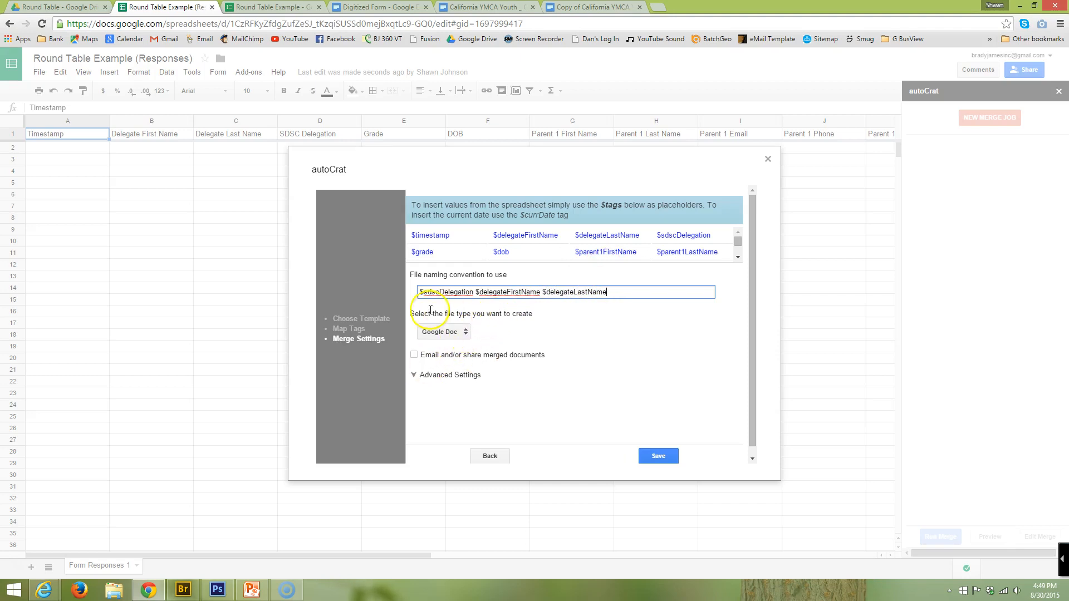
- Set the merged file type to PDF and enable emailing and sharing of the merged documents
left_click(464, 332)
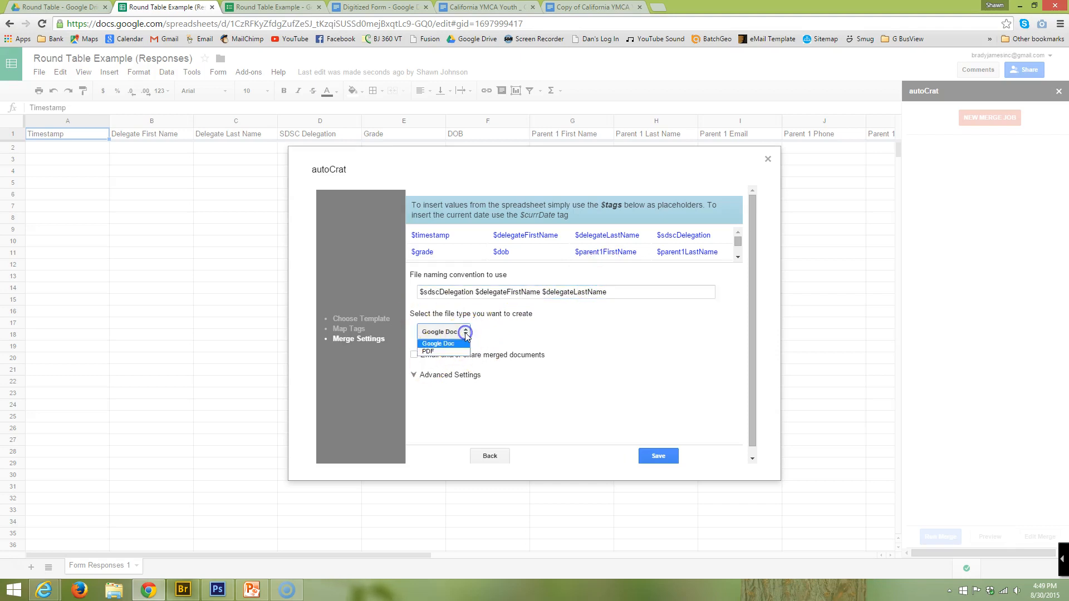
left_click(430, 353)
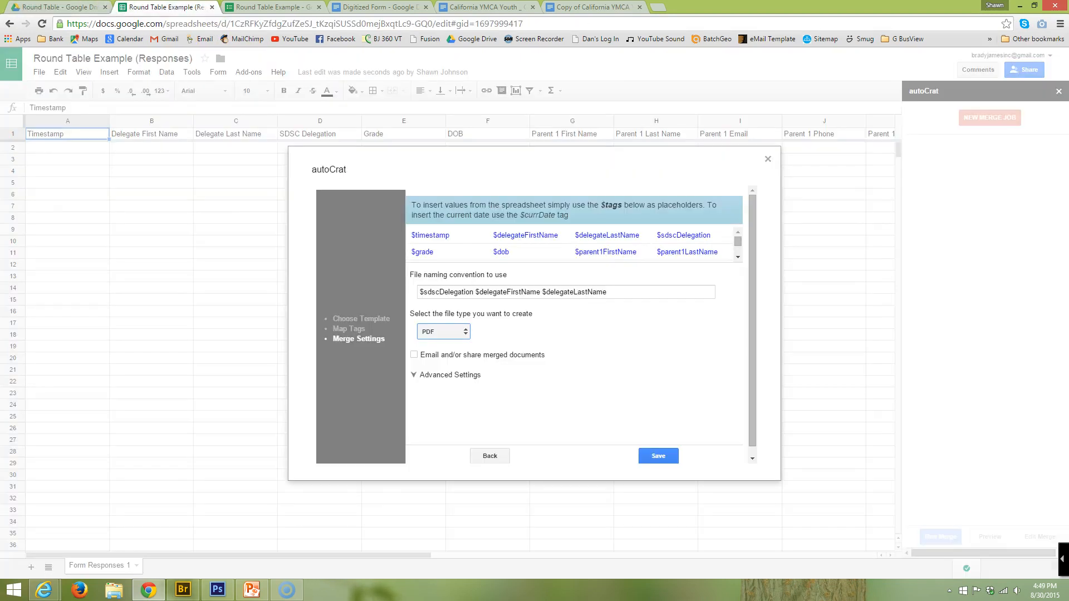
left_click(415, 355)
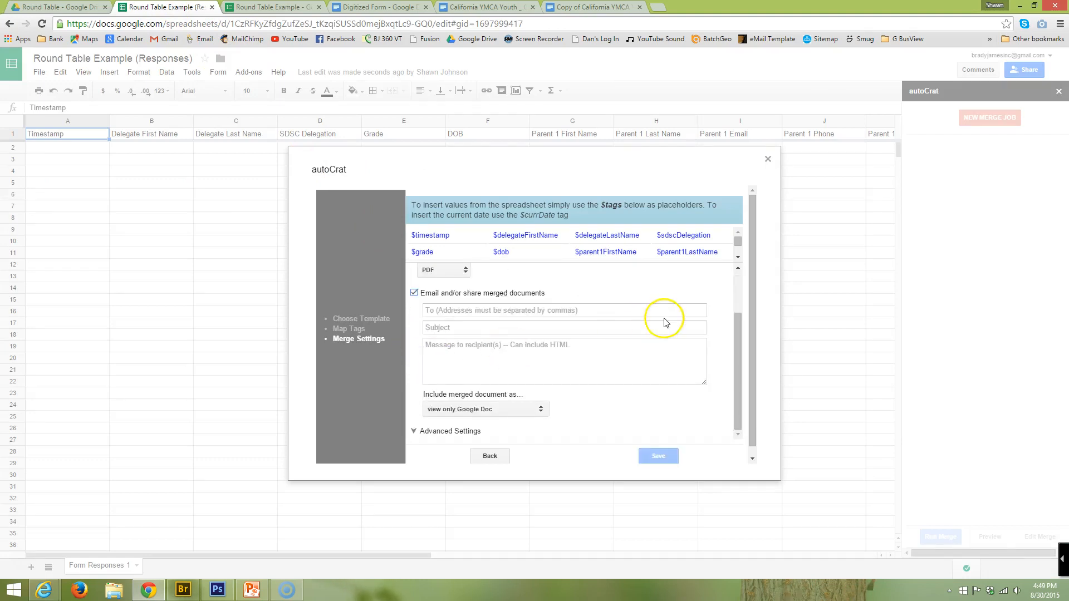
- Set the recipient of the merged document email to the $parent1Email tag from the tag list
left_click_drag(637, 252, 594, 251)
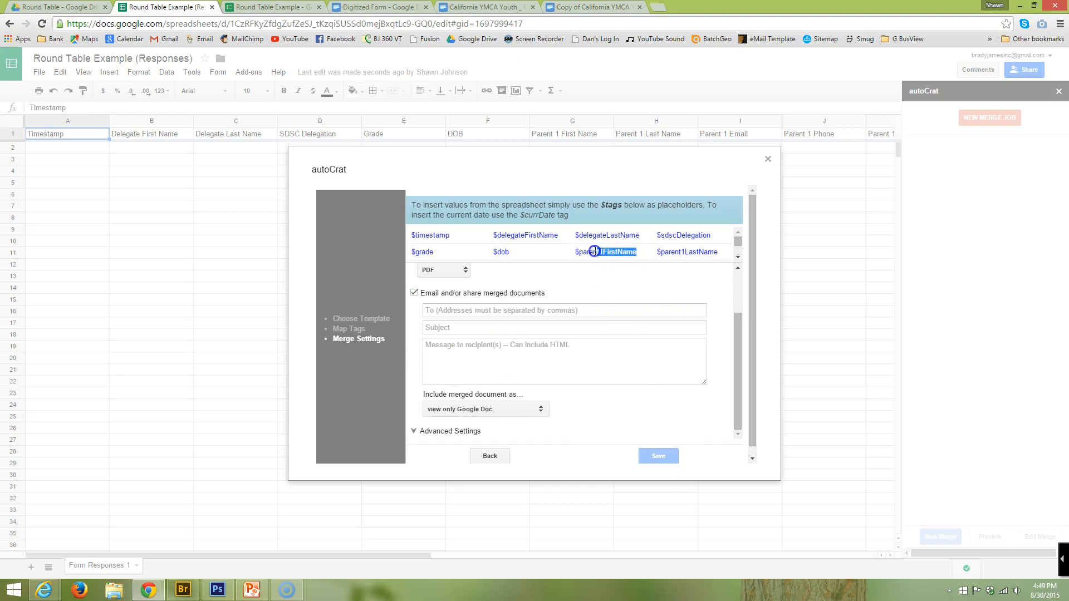
left_click(738, 257)
left_click(738, 257)
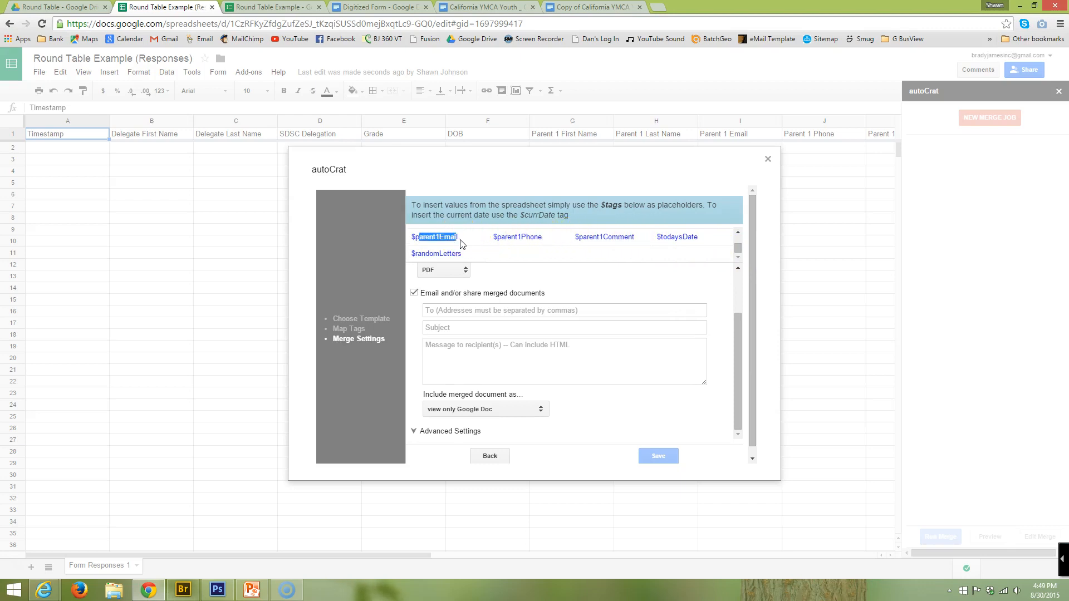
left_click_drag(447, 236, 469, 310)
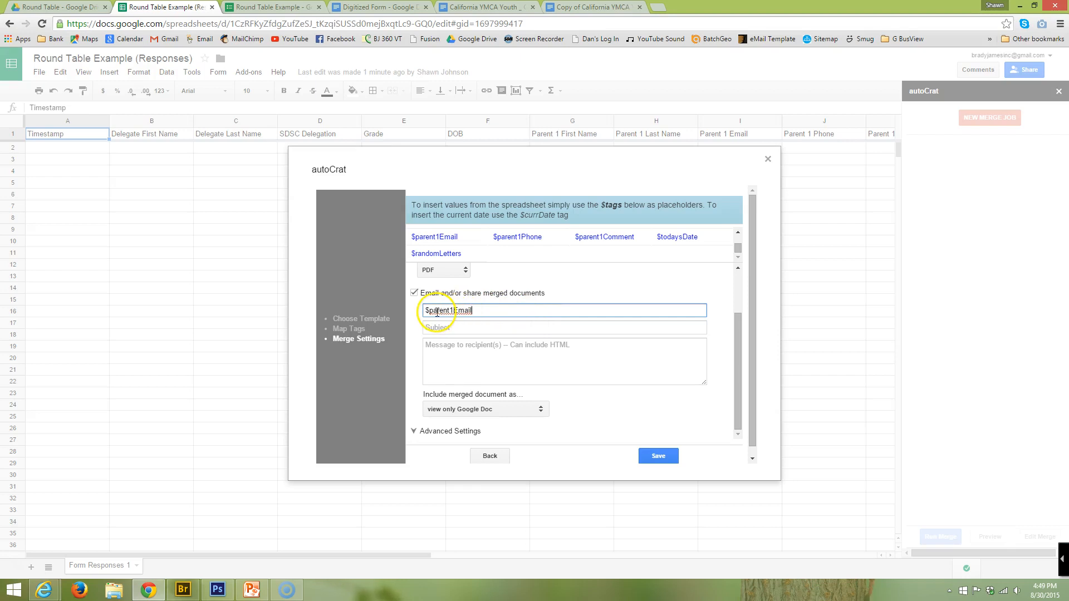
- Set the email subject to "Your Registration Packet" and write a message asking to confirm all information and return the signed last page to the advisor
left_click(466, 328)
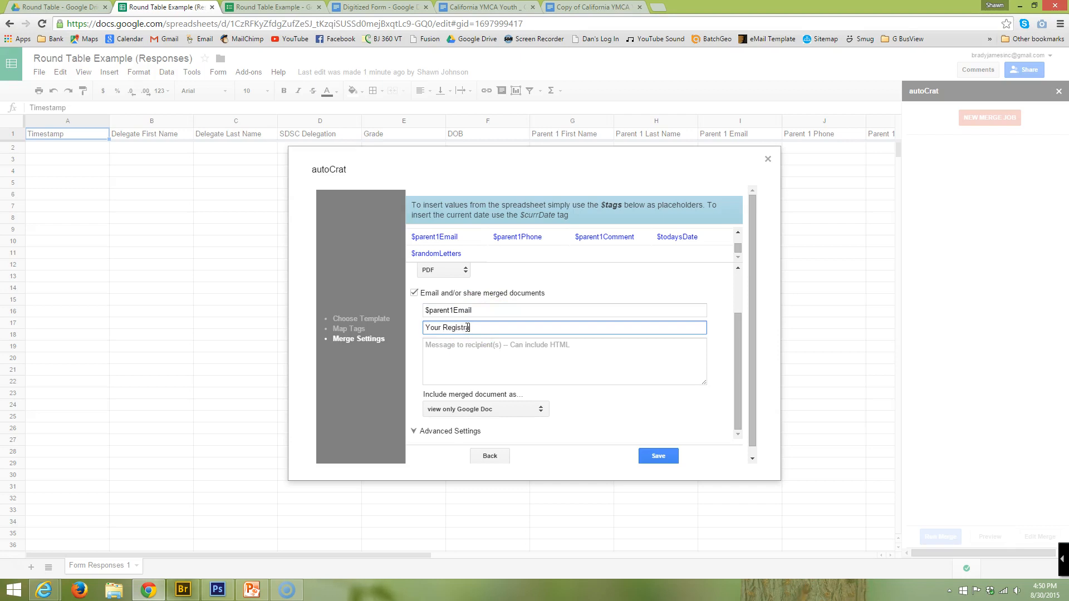
type("Your Registra")
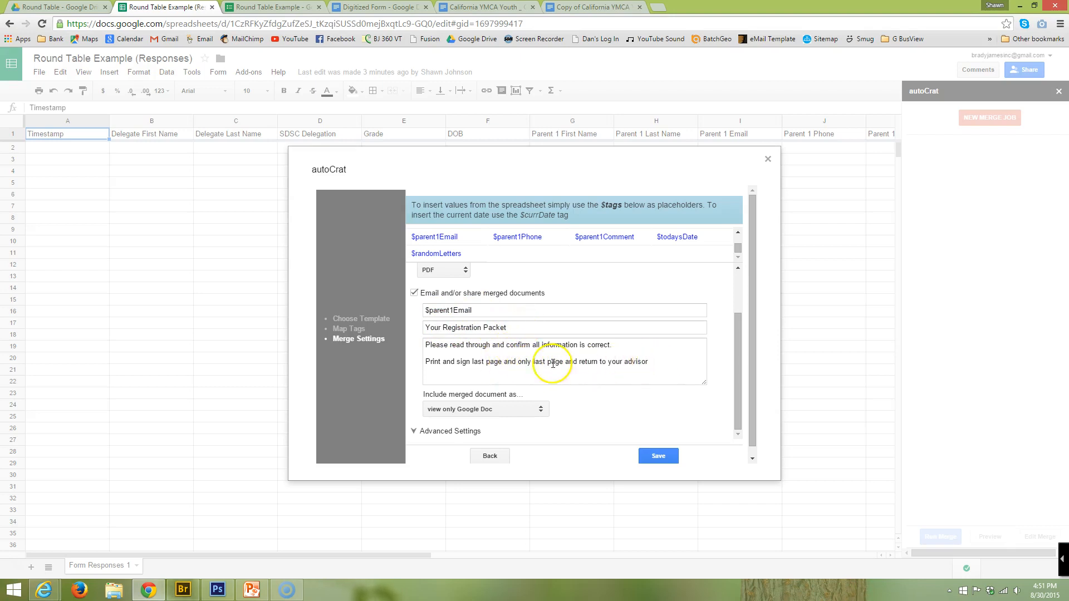
left_click_drag(668, 362, 428, 345)
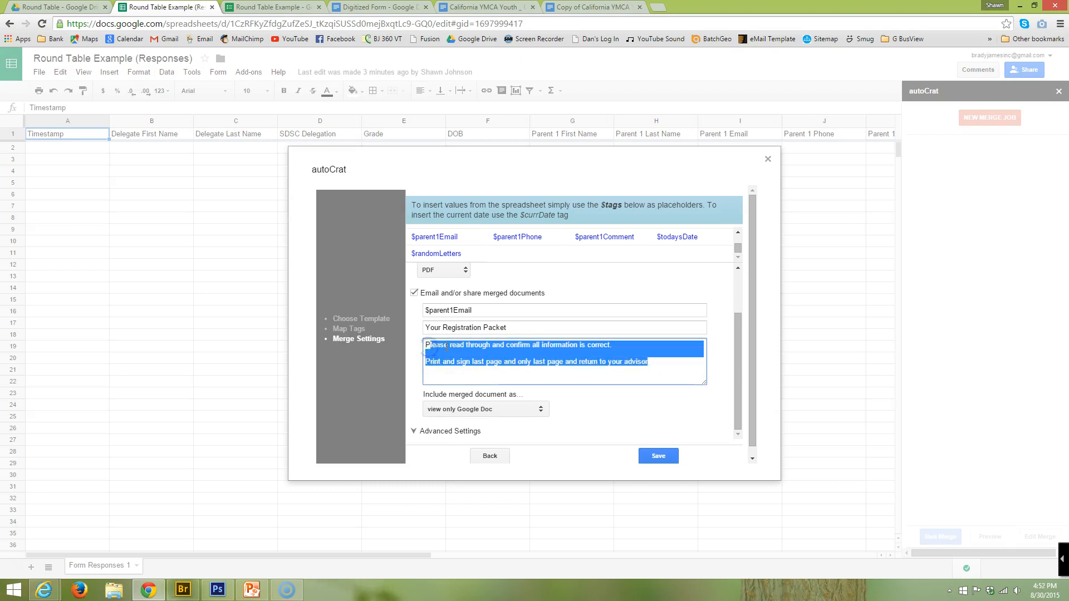
left_click(433, 347)
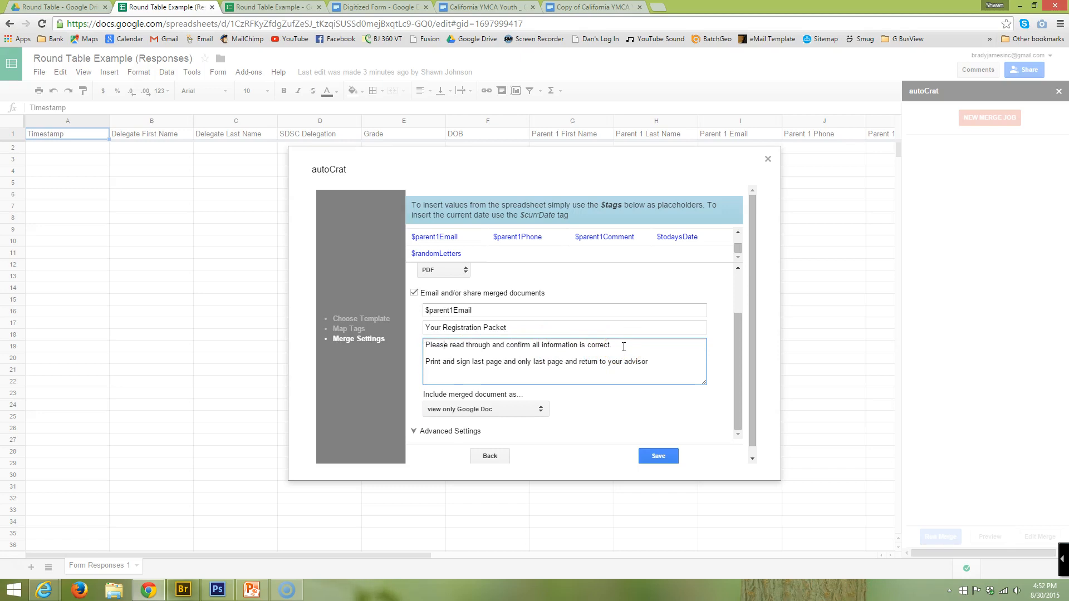
left_click(655, 366)
left_click_drag(653, 363, 416, 344)
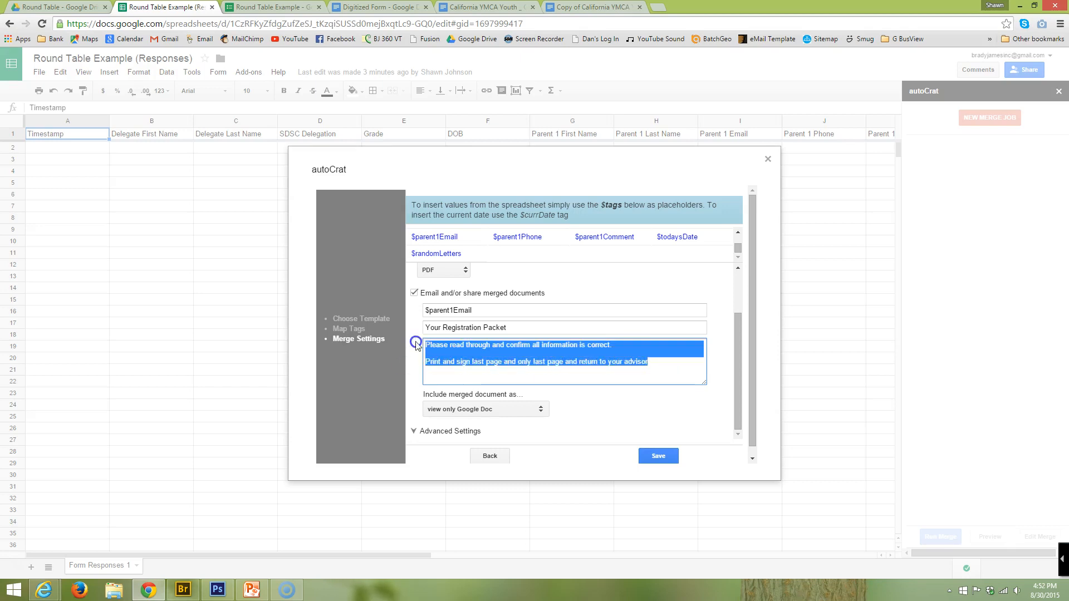
left_click(481, 354)
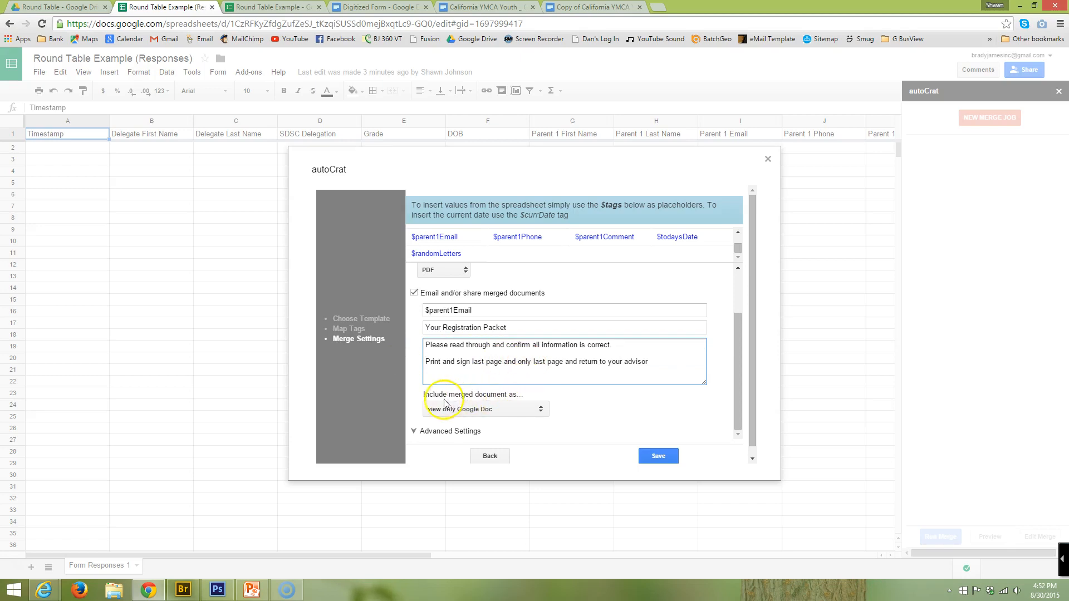
- Set the merged document to be included in the email as a PDF file attachment
left_click(540, 410)
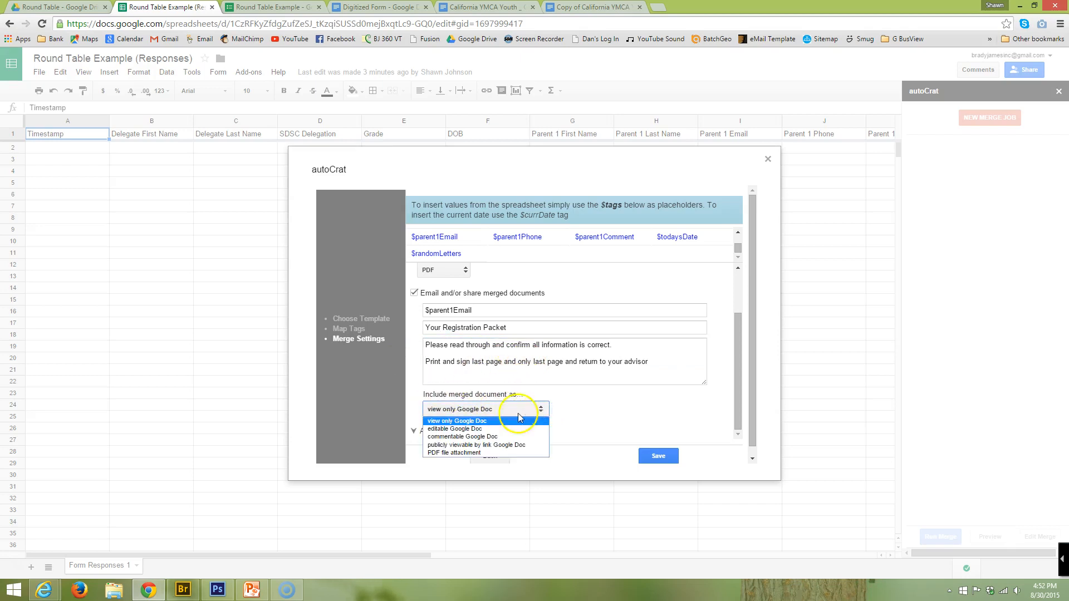
left_click(454, 454)
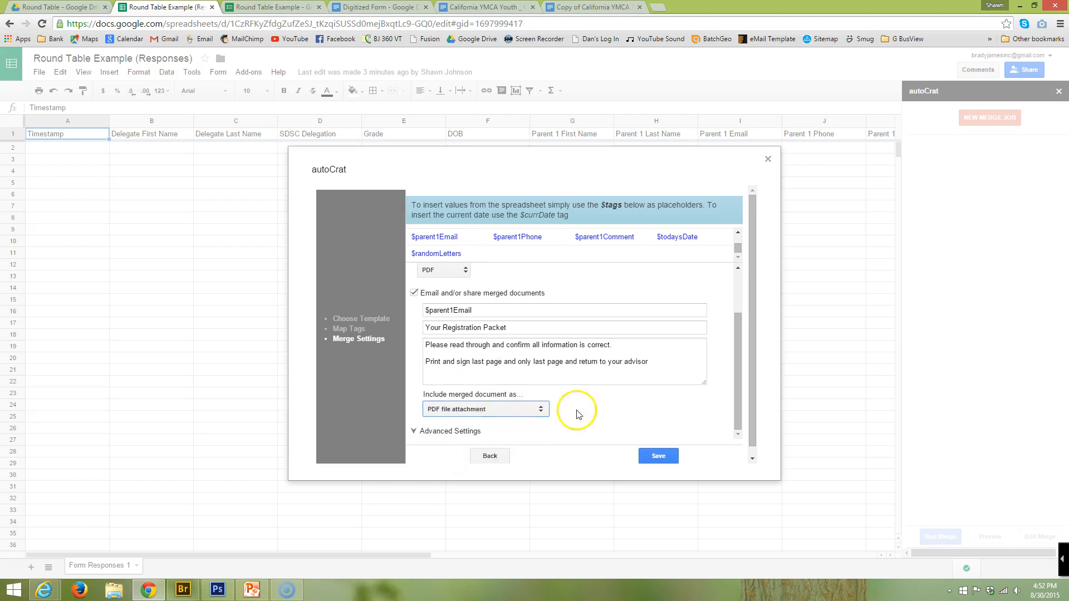
scroll(573, 405, "down", 1)
left_click(542, 401)
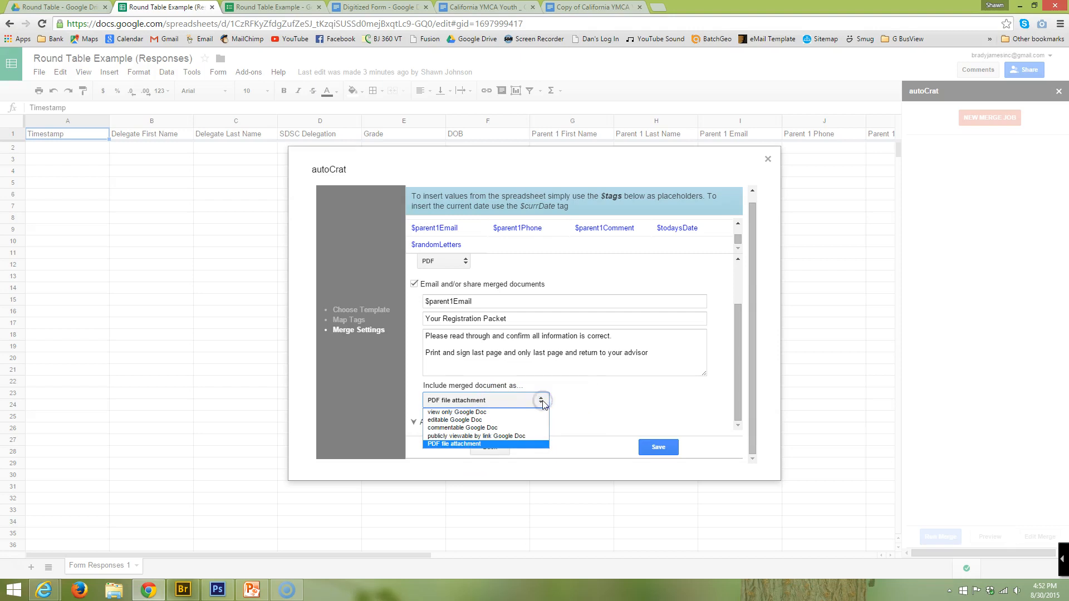
left_click(493, 444)
left_click(574, 401)
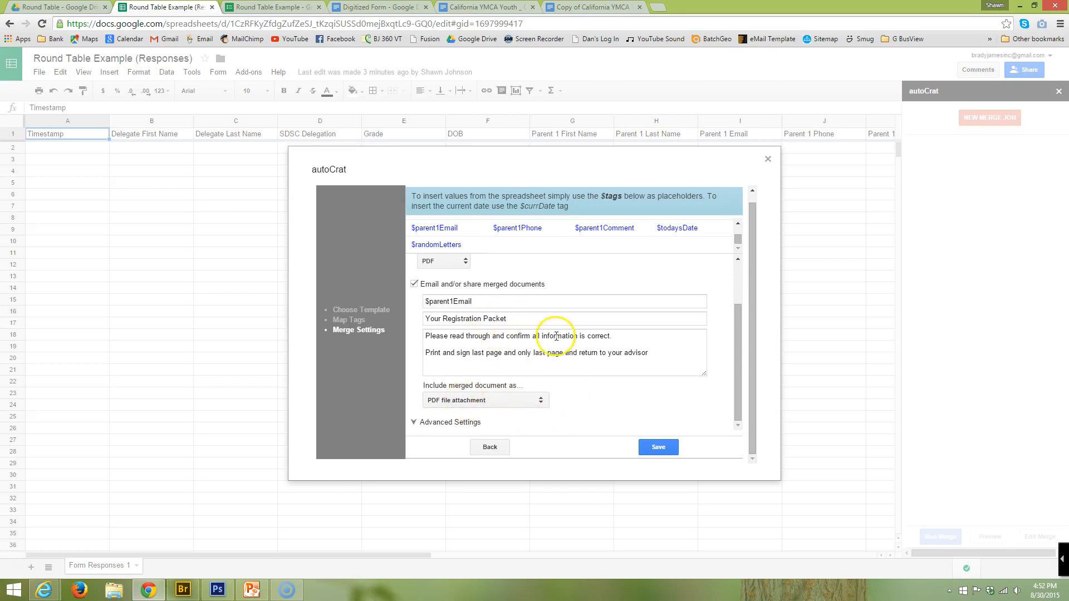
- In the advanced merge settings, add the Full Complete Form folder as the destination for the merged documents
left_click(456, 424)
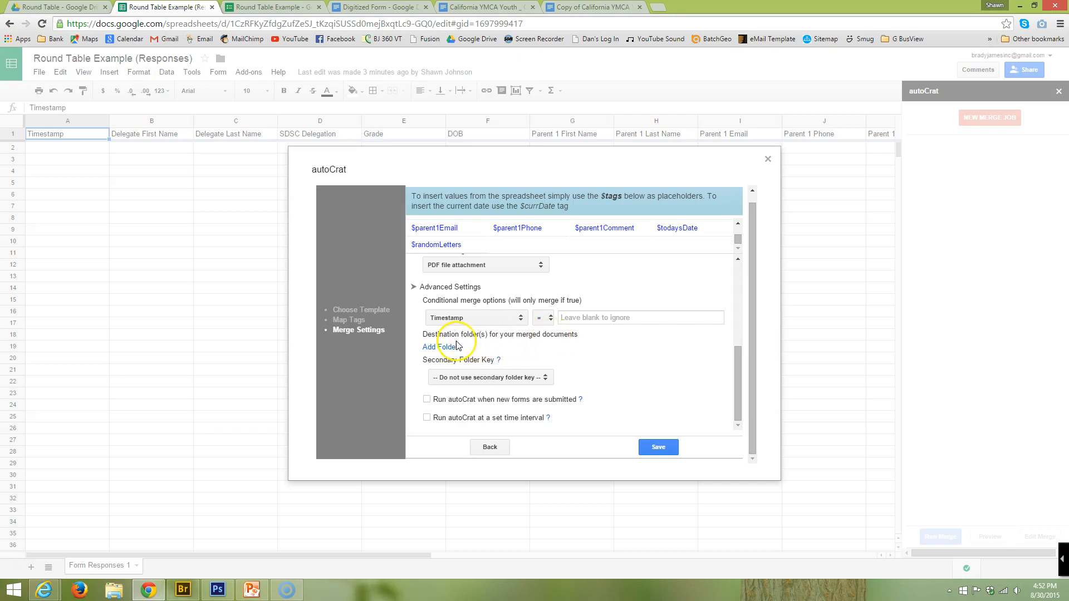
left_click(64, 8)
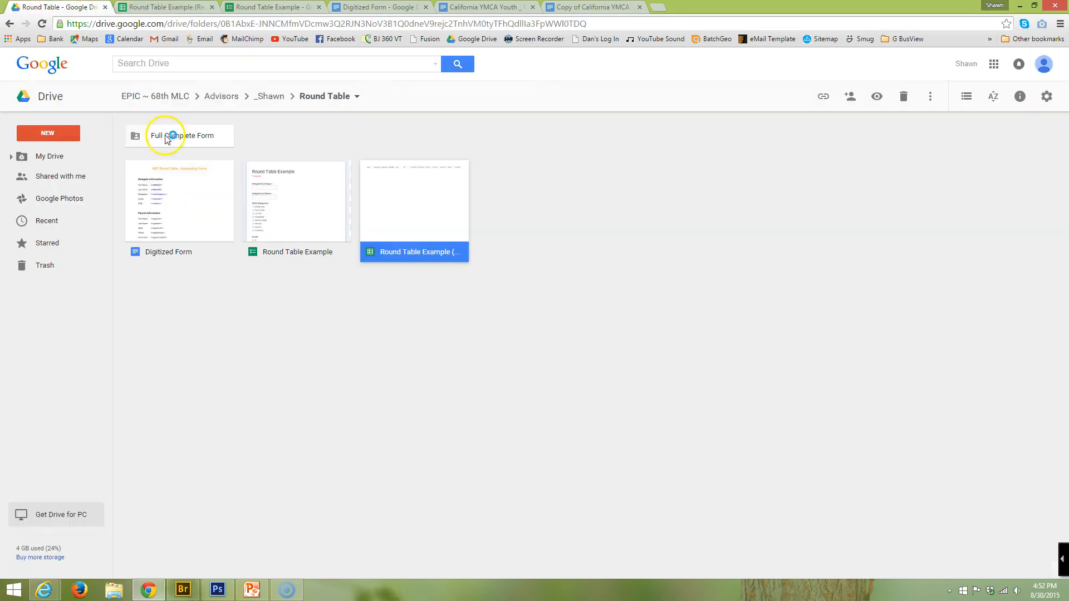
left_click(164, 7)
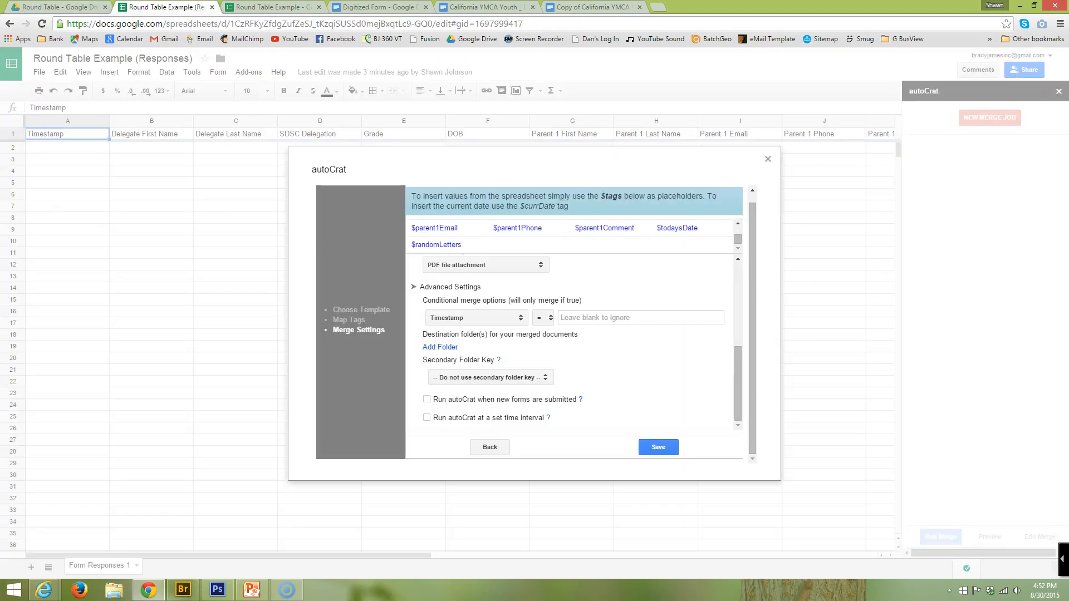
left_click(443, 346)
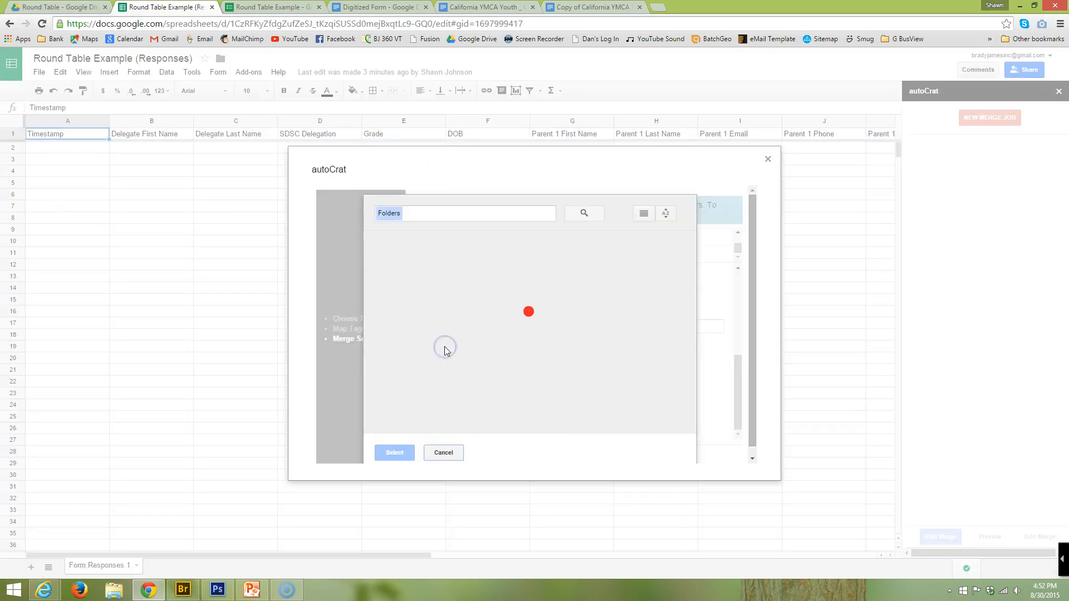
left_click(422, 260)
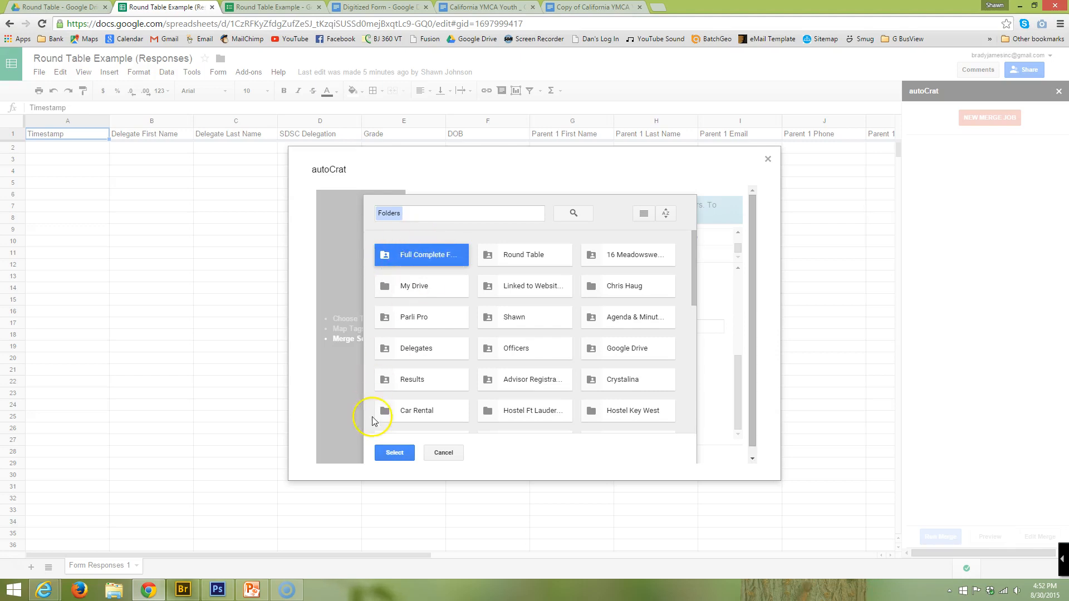
left_click(394, 453)
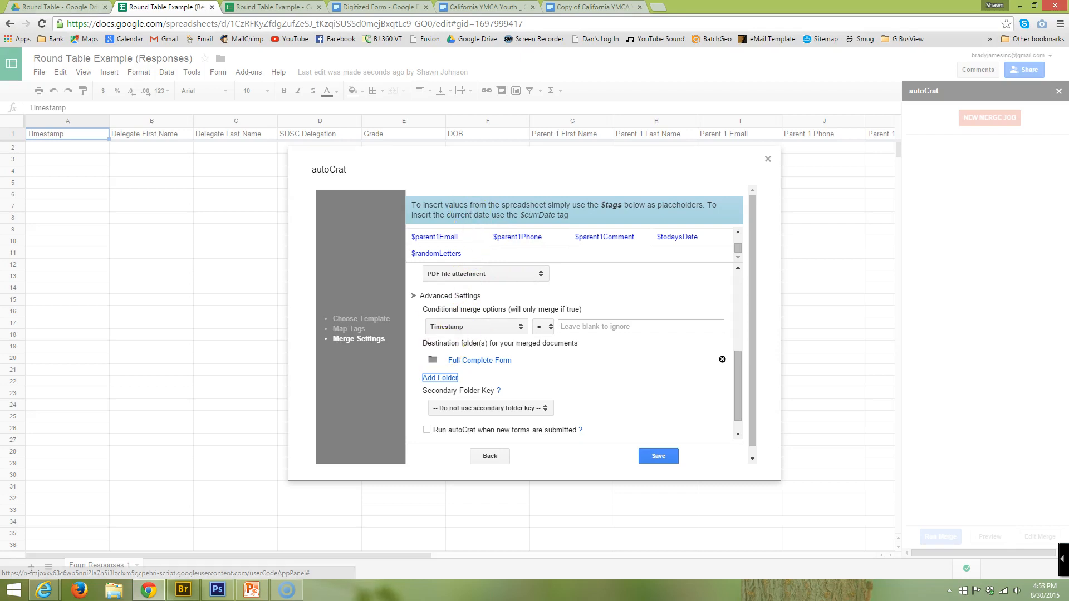
left_click(53, 10)
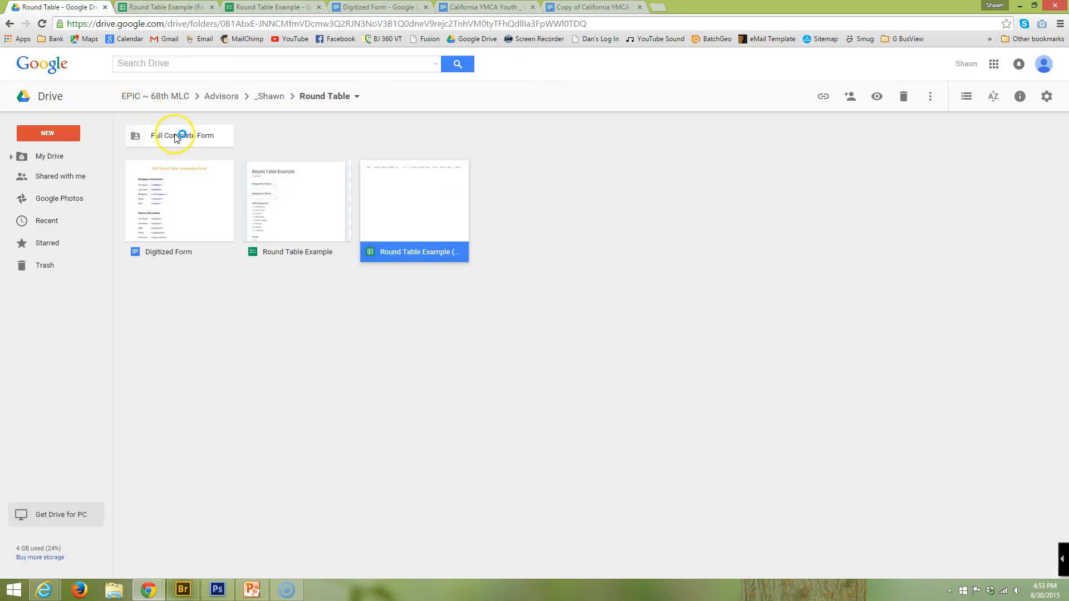
left_click(167, 7)
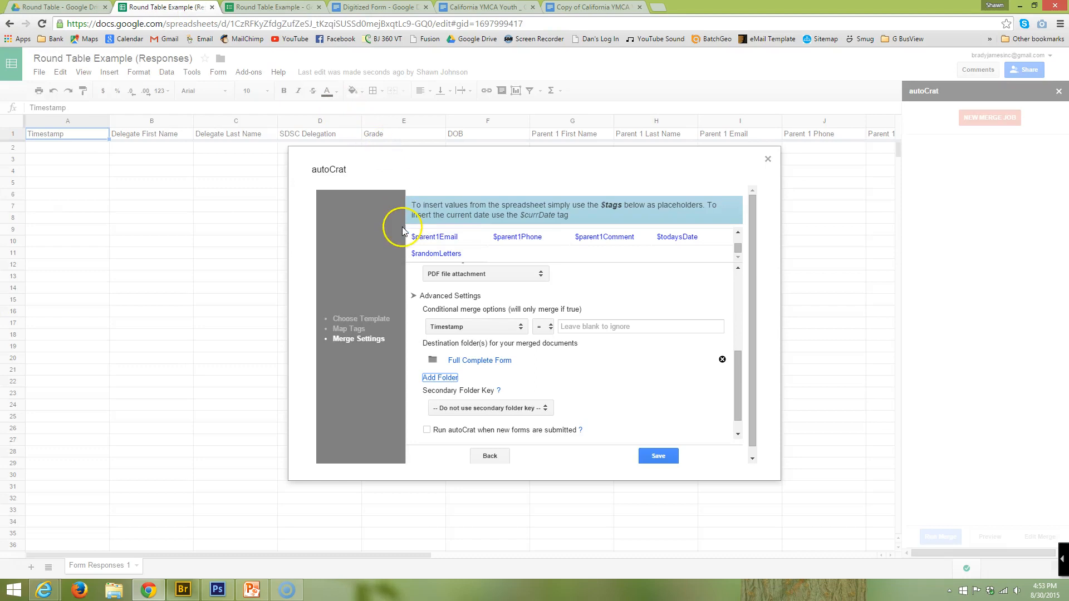
- Enable running autoCrat automatically when new forms are submitted
scroll(674, 400, "down", 1)
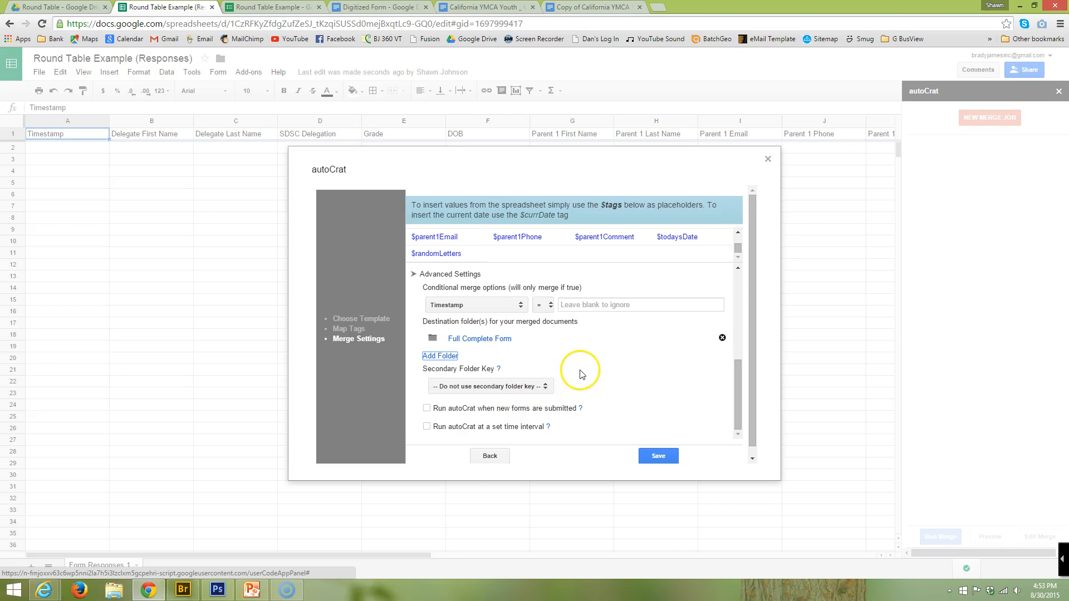
left_click(427, 408)
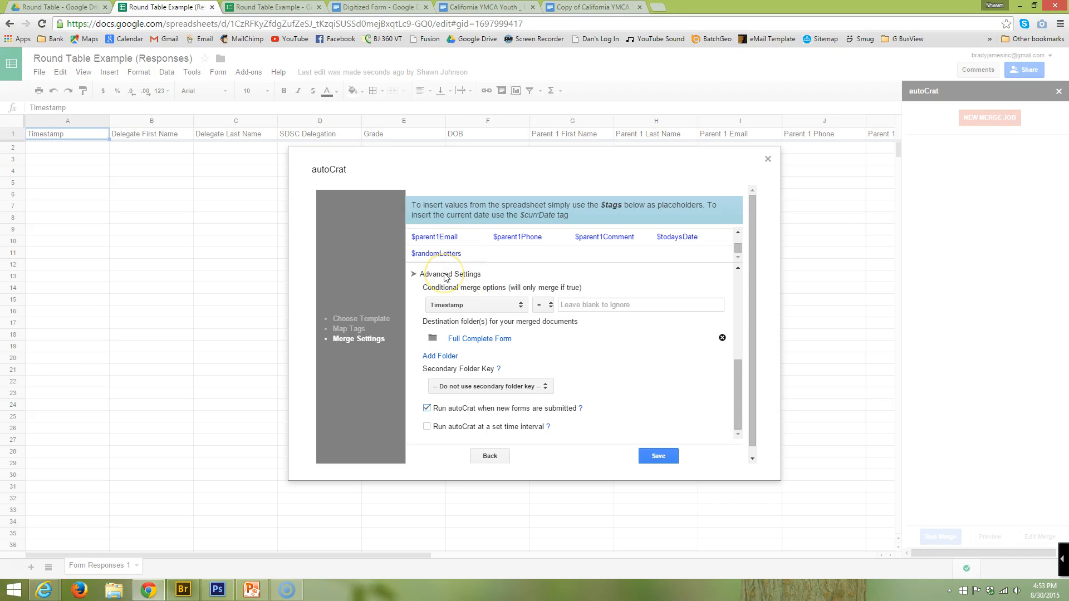
left_click(61, 7)
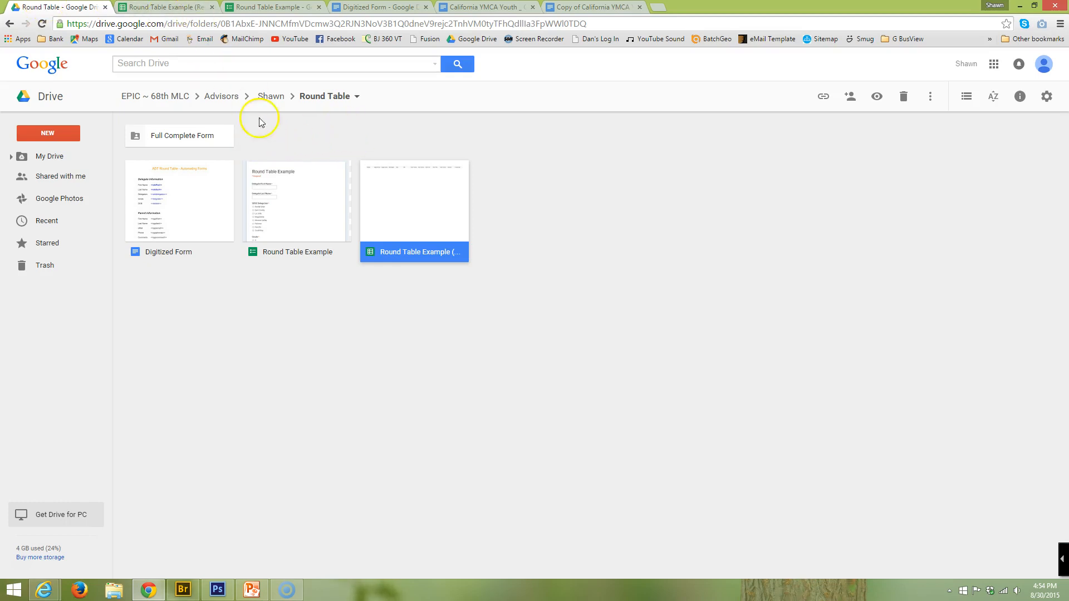
left_click(172, 6)
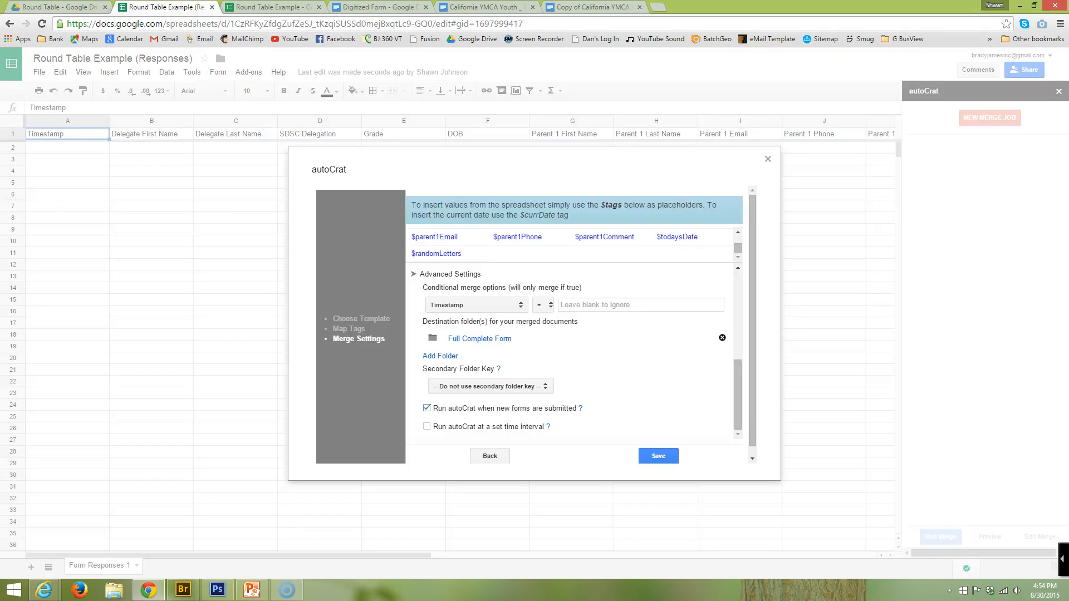
left_click(522, 307)
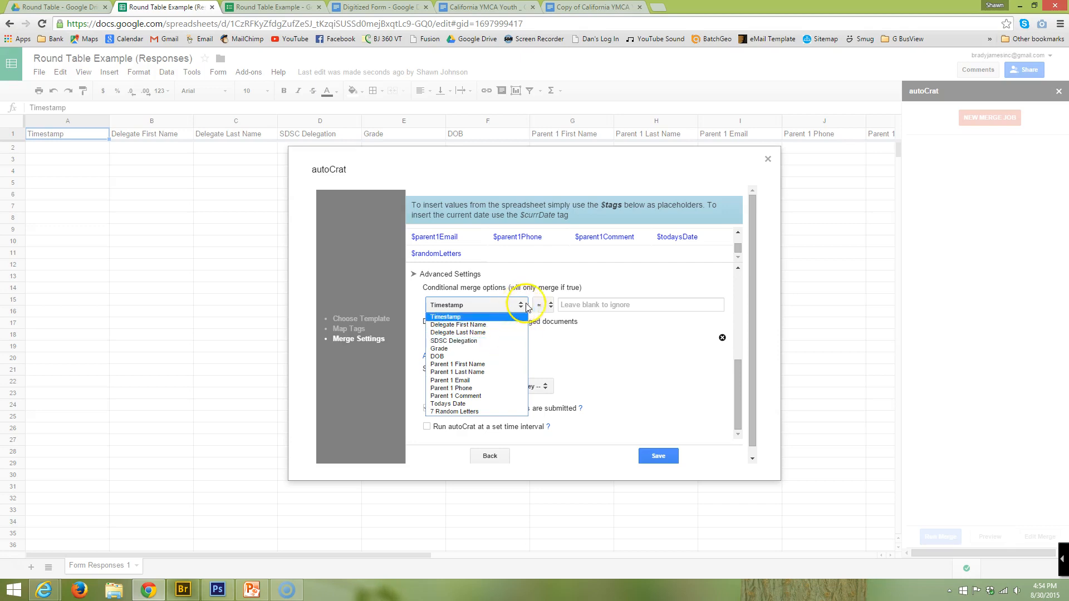
left_click(550, 305)
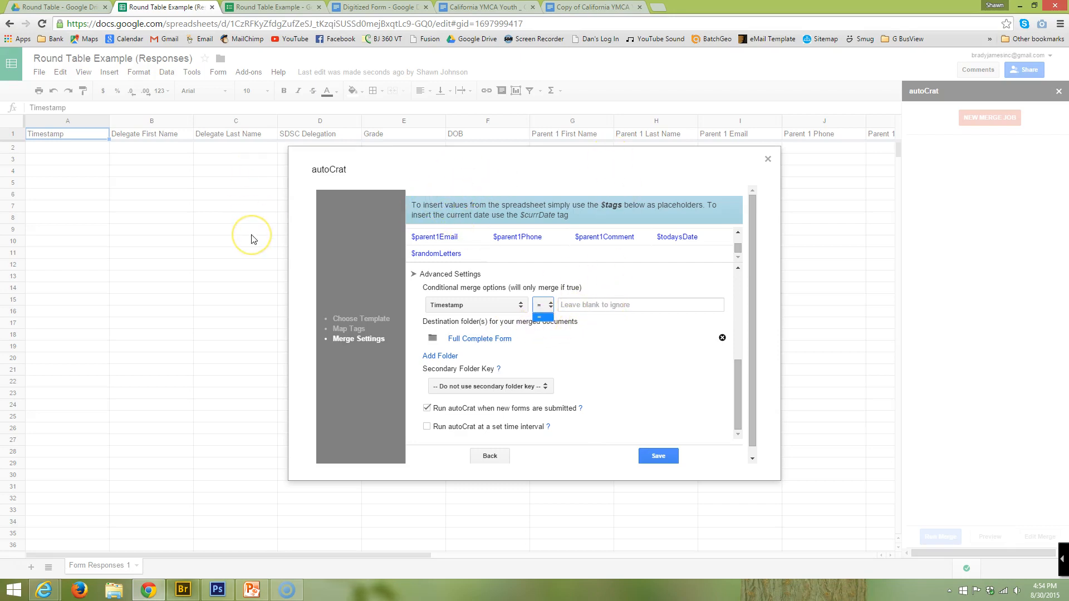
left_click(616, 336)
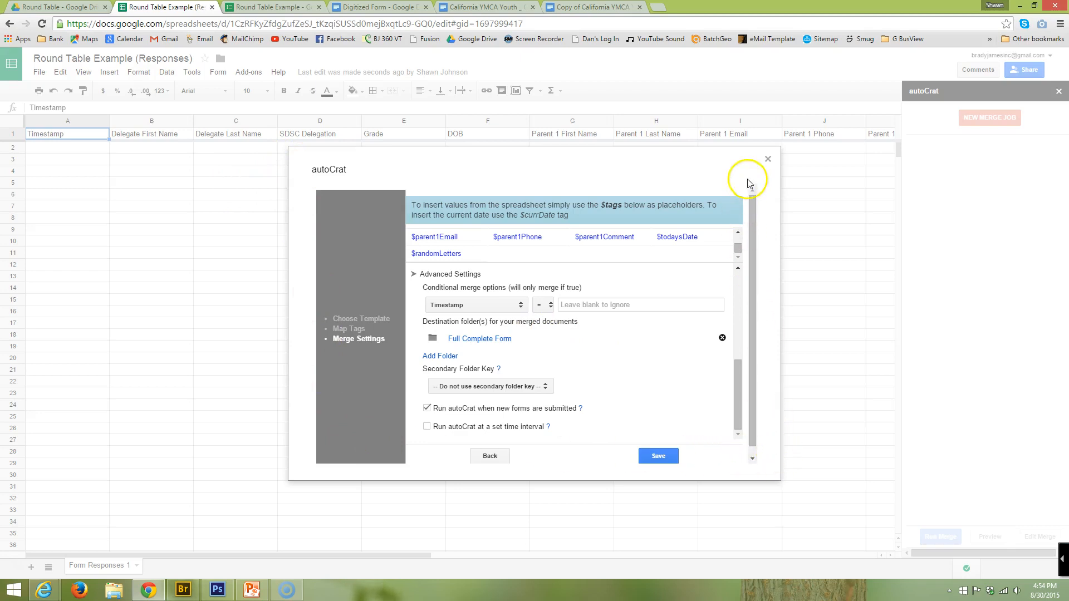
- Save the Round Table merge job with its completed merge settings
left_click(662, 457)
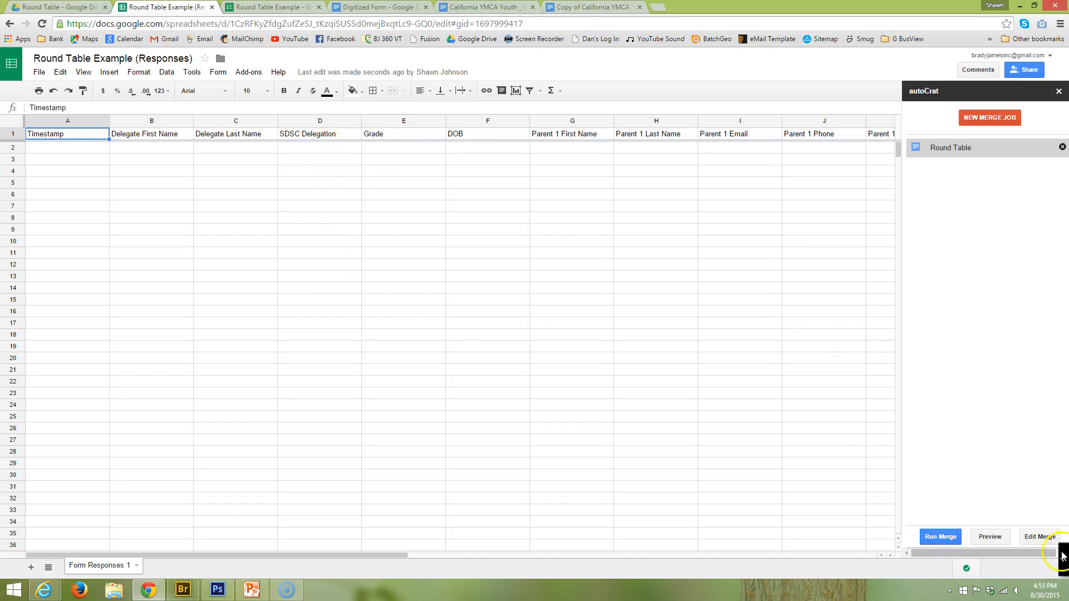
left_click(983, 160)
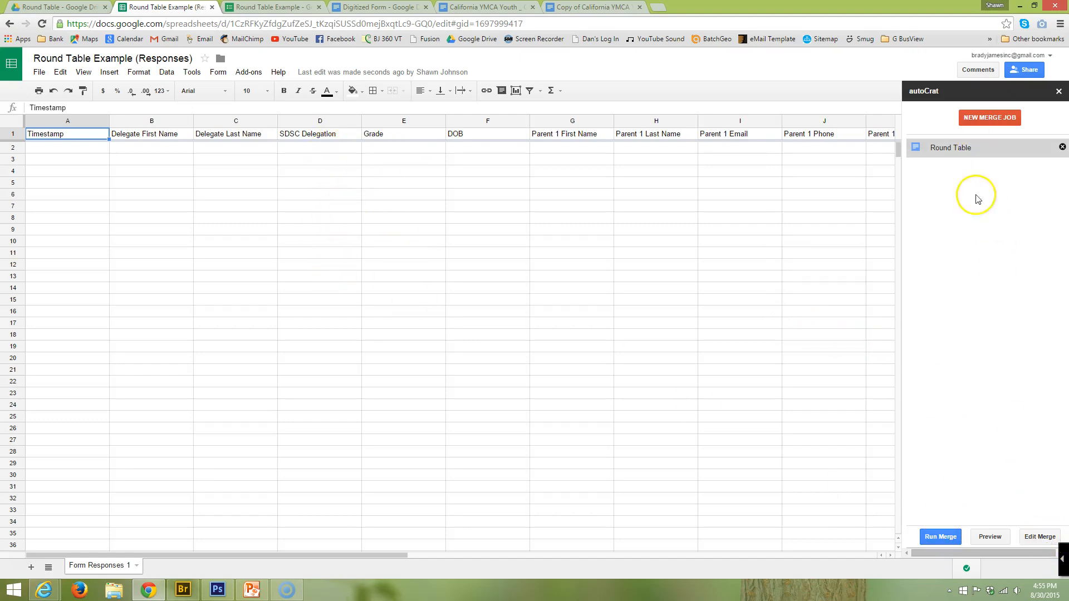